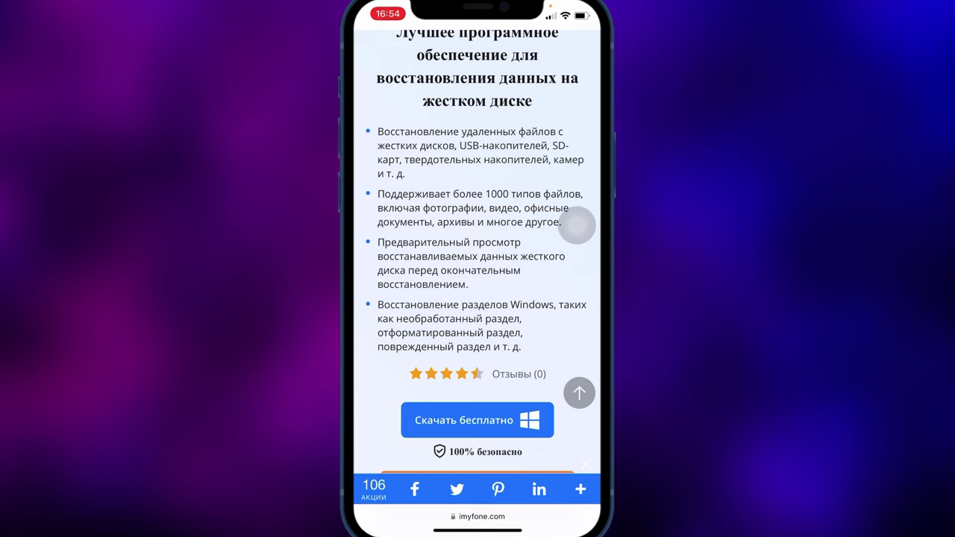
Read through the D-Back hard drive recovery page on imyfone.com, including its features, data loss scenarios and supported devices.
scroll(478, 261, down, 1)
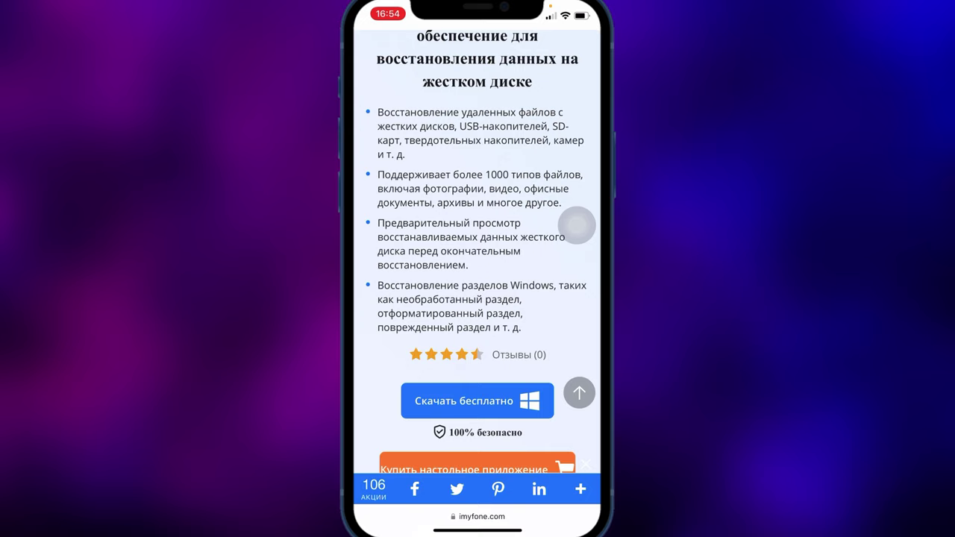
scroll(577, 225, down, 10)
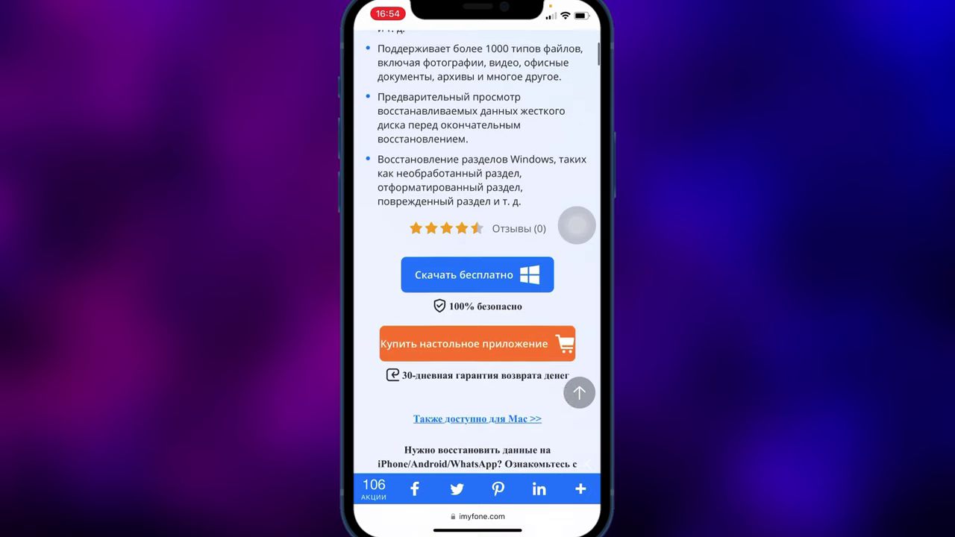
scroll(577, 226, down, 10)
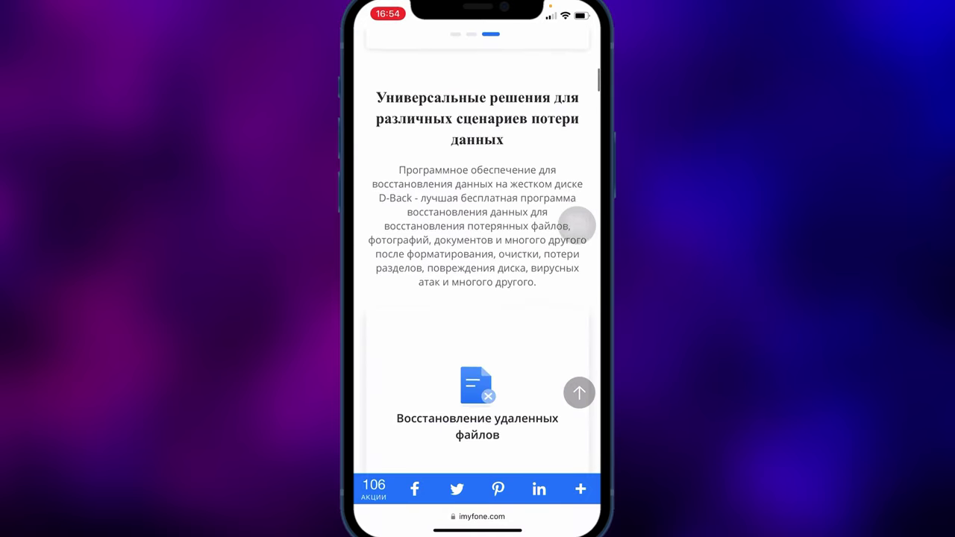
scroll(576, 225, down, 10)
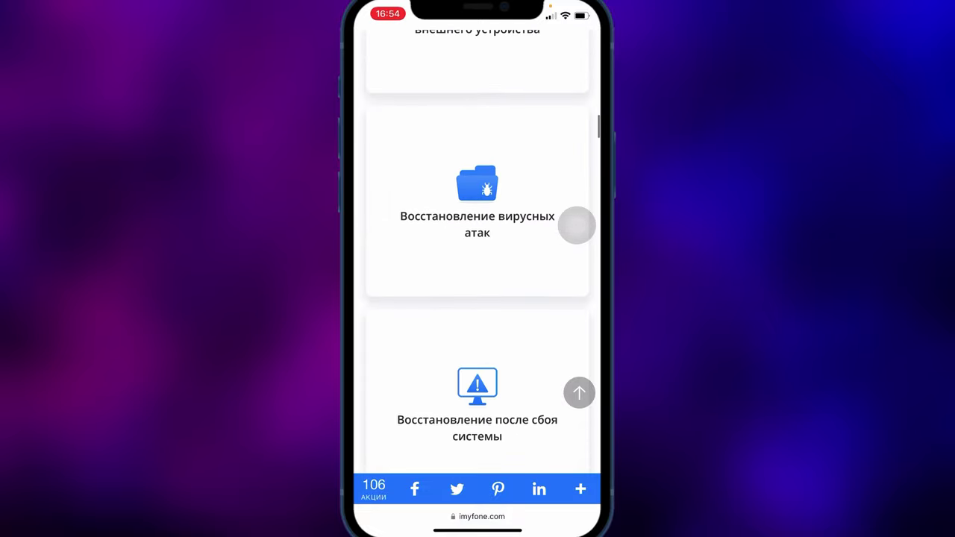
scroll(577, 225, down, 10)
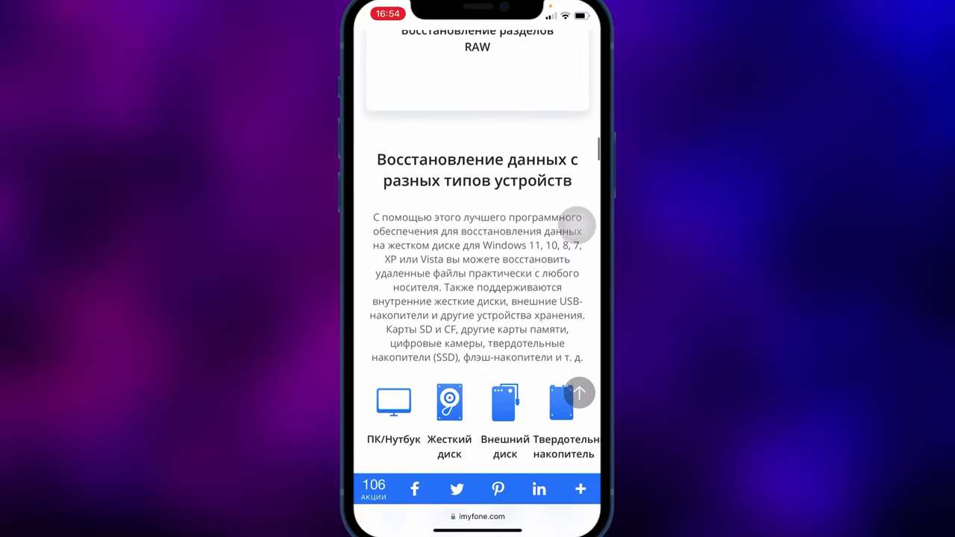
scroll(576, 225, down, 2)
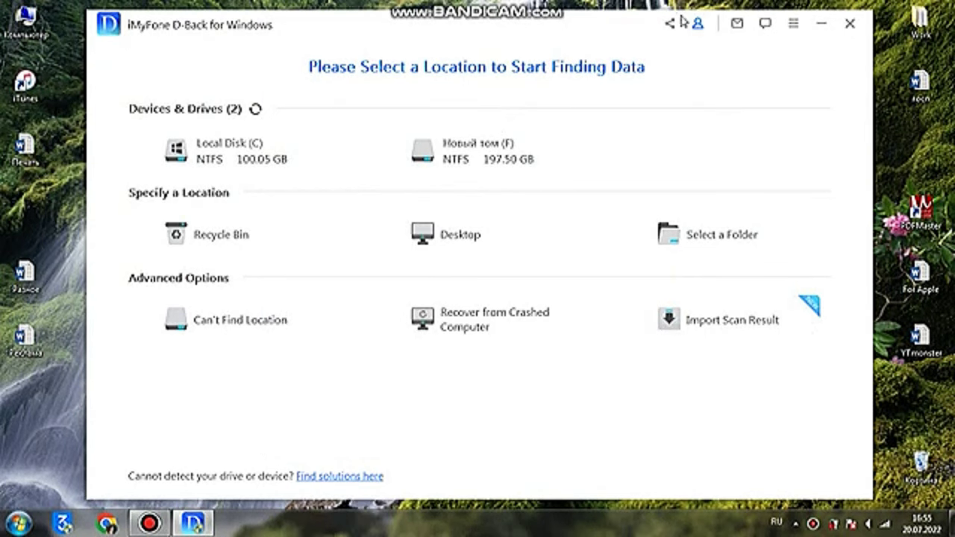
drag(546, 31, 551, 34)
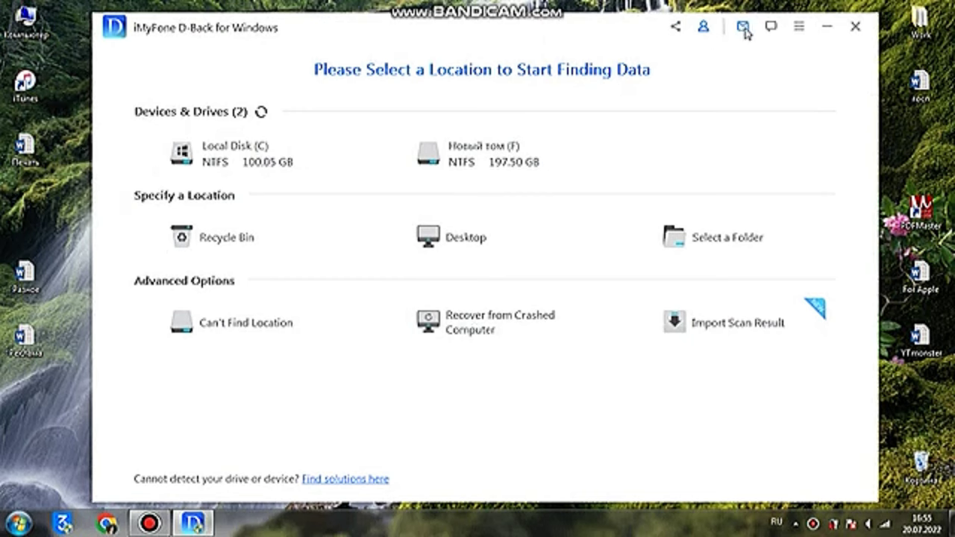
click(799, 27)
click(783, 148)
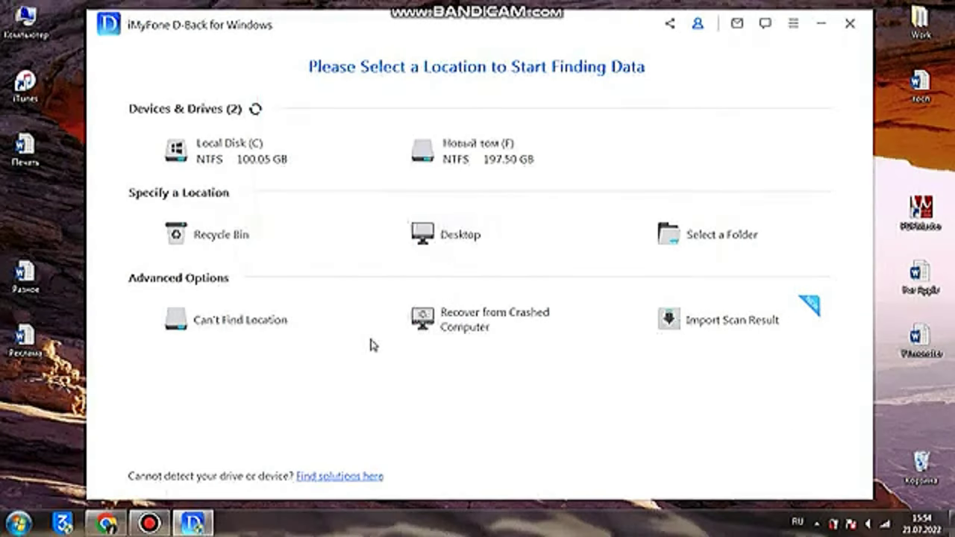
List the disk partitions through the Can't Find Location option and compare them with the drives in Windows Explorer.
click(211, 333)
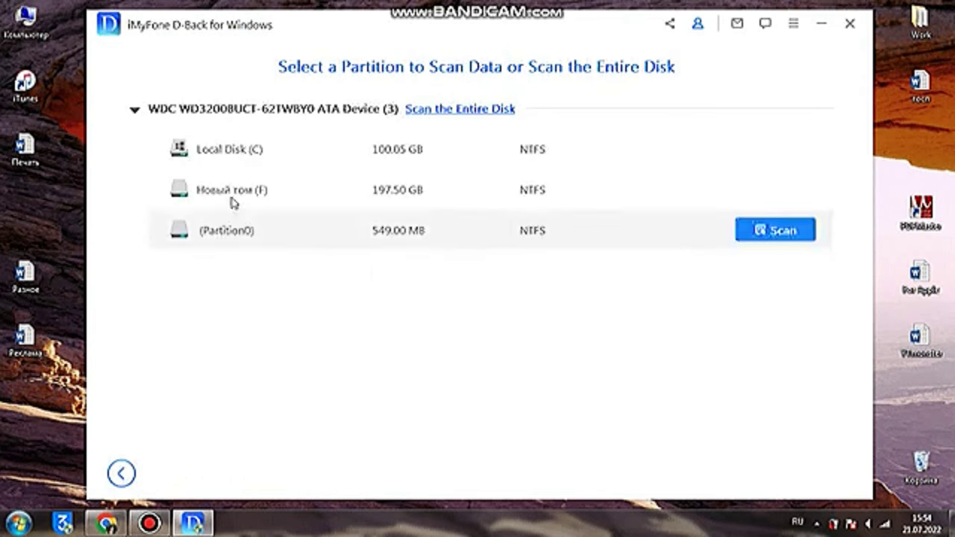
double_click(25, 19)
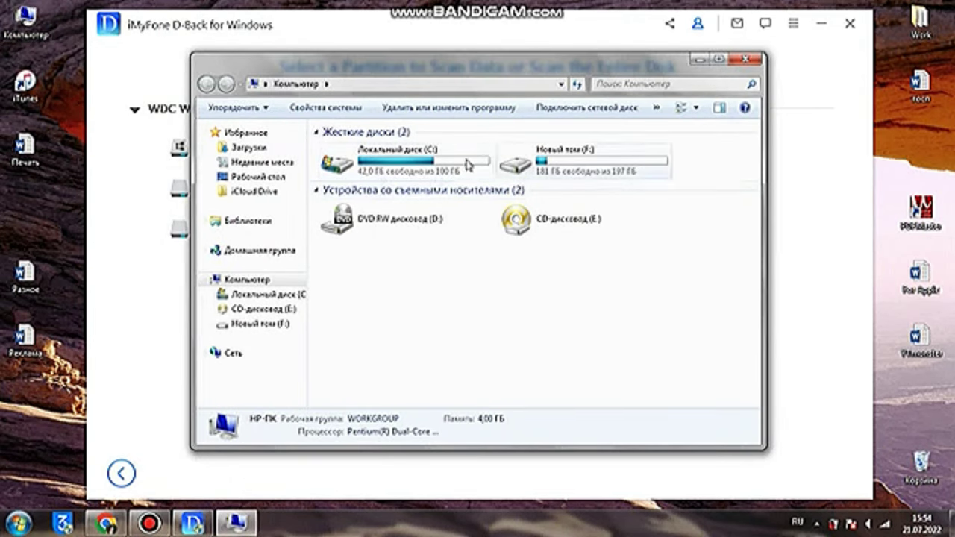
click(700, 59)
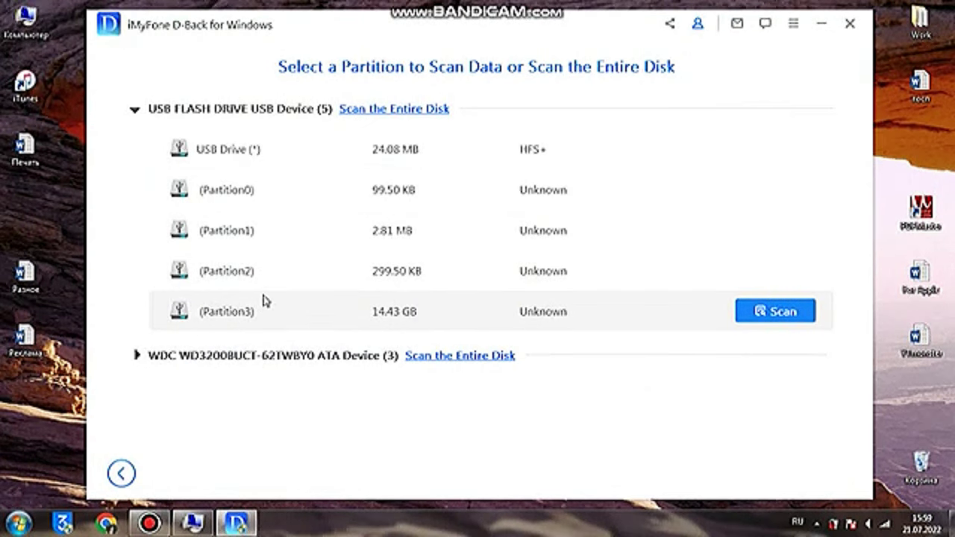
Refresh the drive list in Windows Explorer's Computer window to check whether the USB flash drive appears there.
click(193, 524)
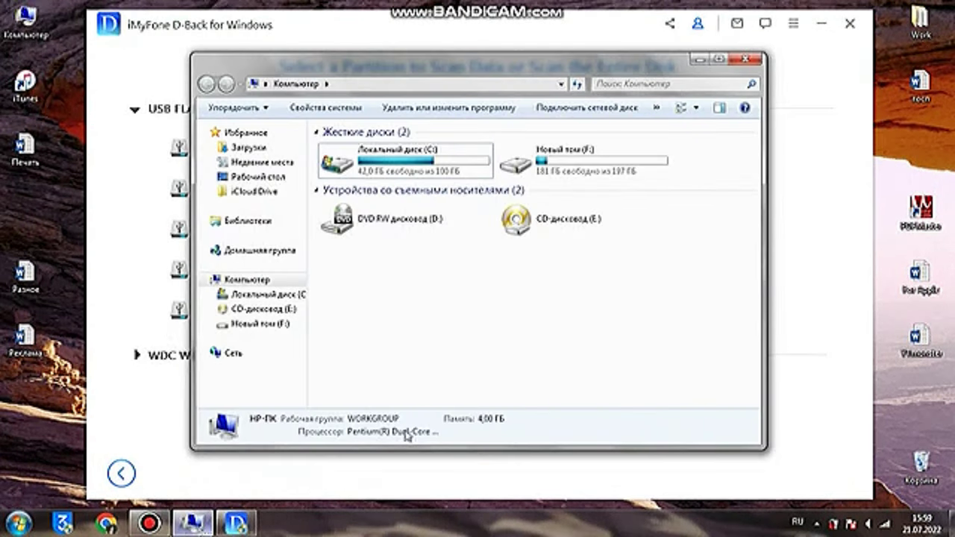
right_click(465, 338)
click(509, 393)
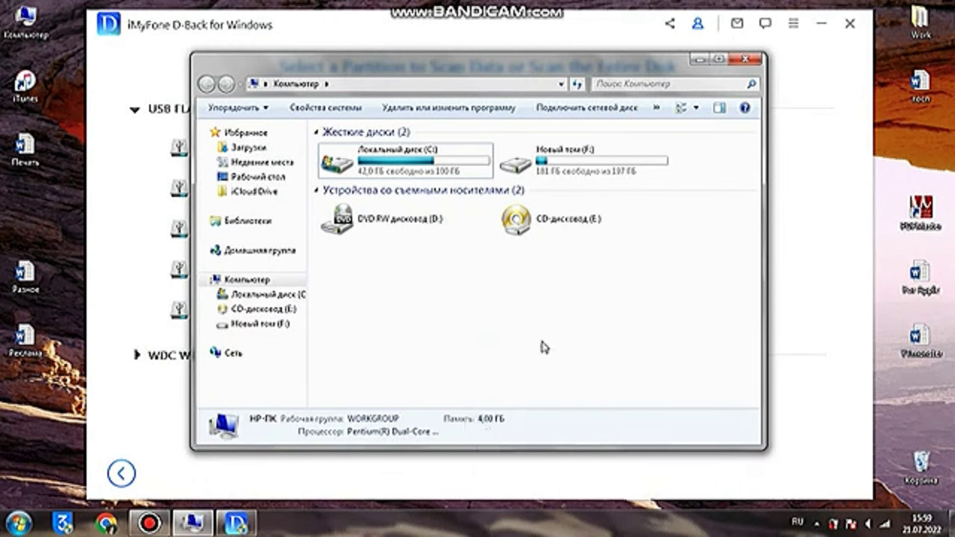
click(696, 59)
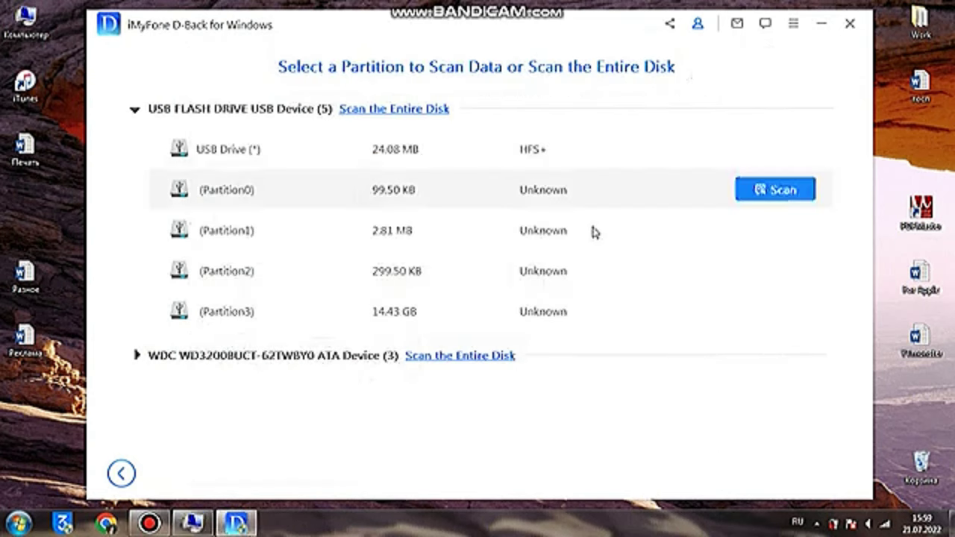
Scan the 14.43 GB Partition3 of the USB flash drive and look through the found videos and photos.
click(774, 313)
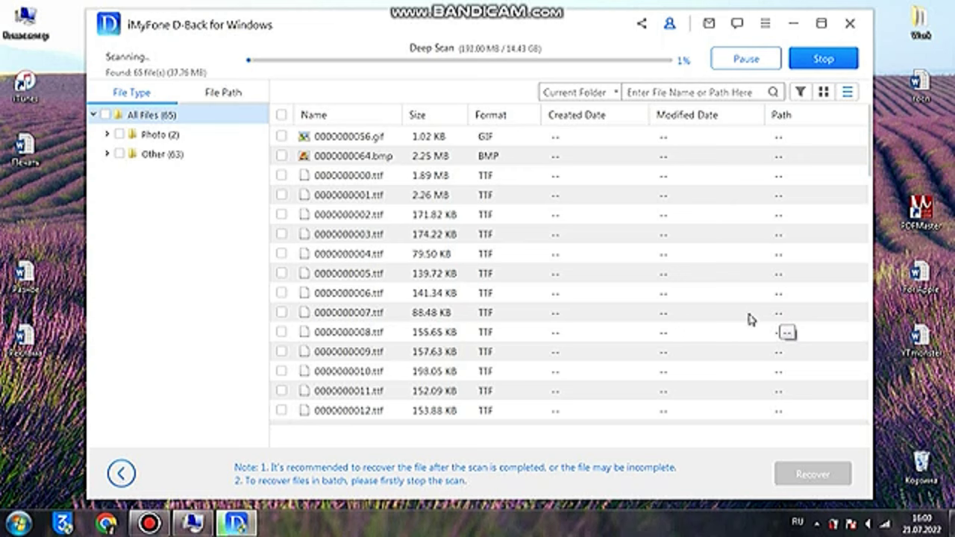
scroll(397, 293, down, 6)
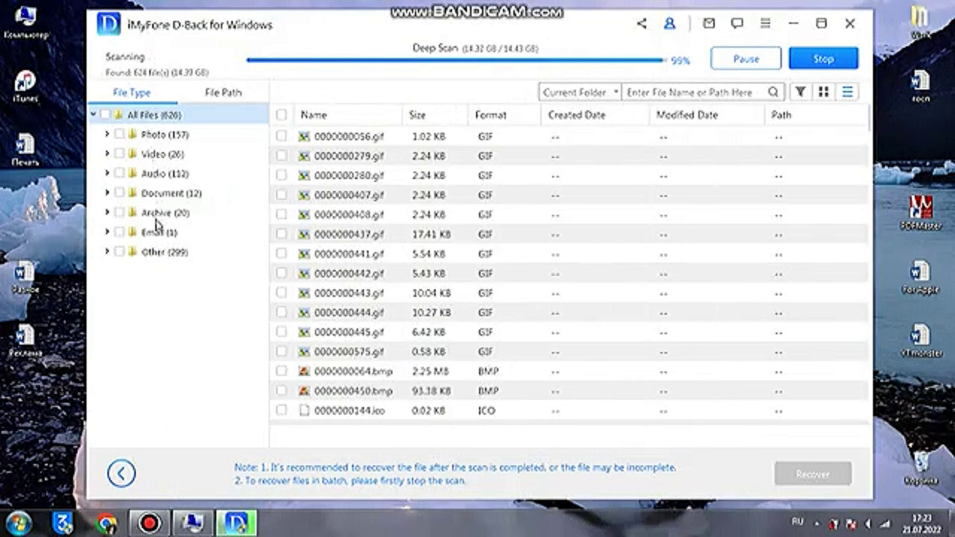
click(151, 157)
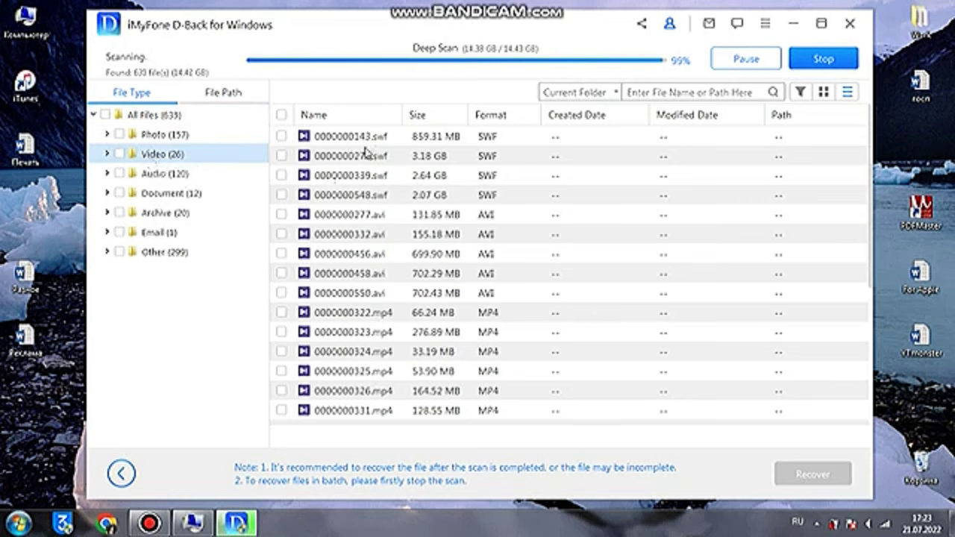
click(153, 135)
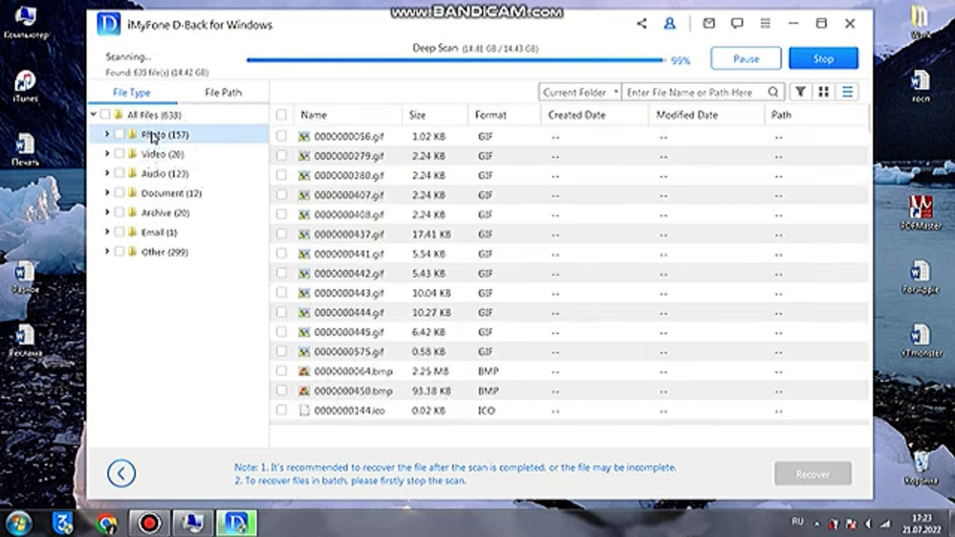
scroll(365, 187, down, 8)
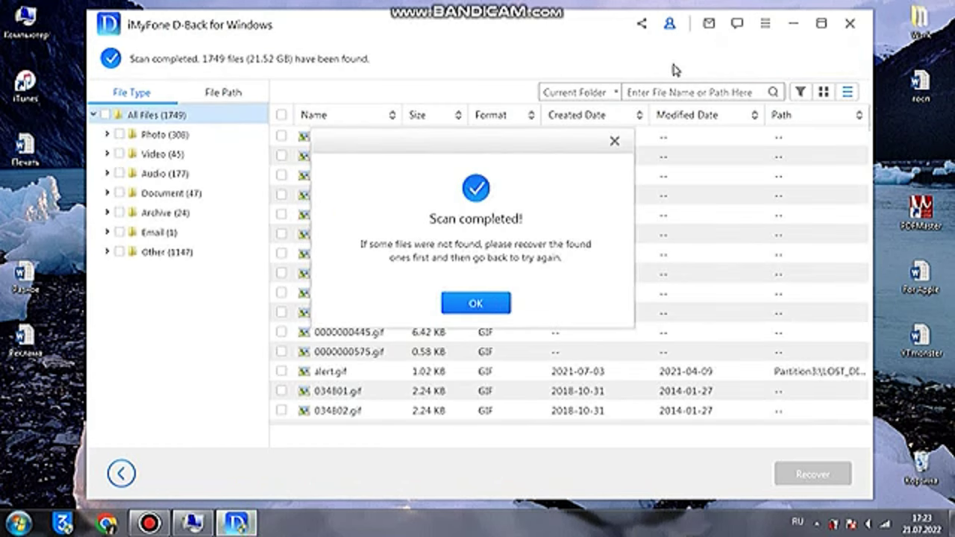
click(495, 306)
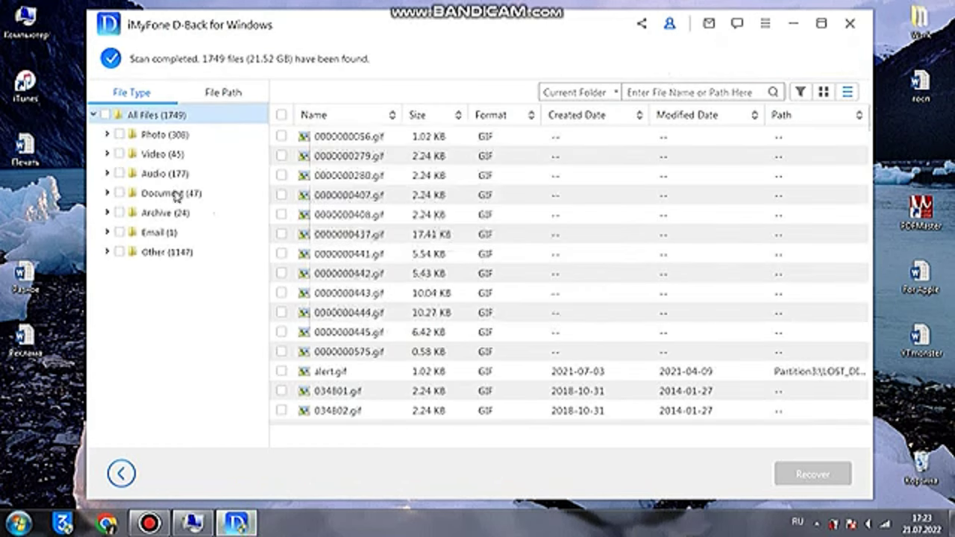
Select all found files for recovery and recheck the refreshed drive list in the Computer window.
click(106, 116)
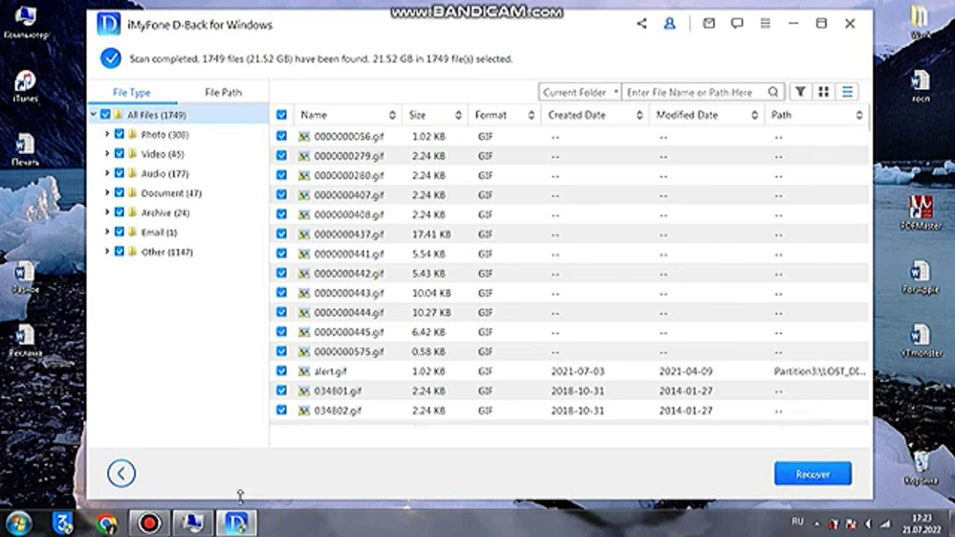
click(192, 523)
right_click(507, 297)
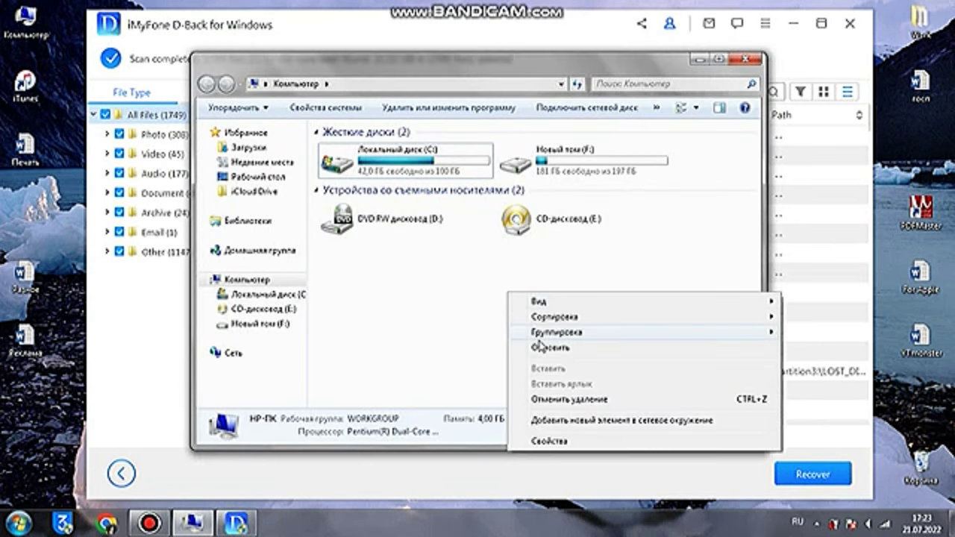
click(548, 345)
click(689, 63)
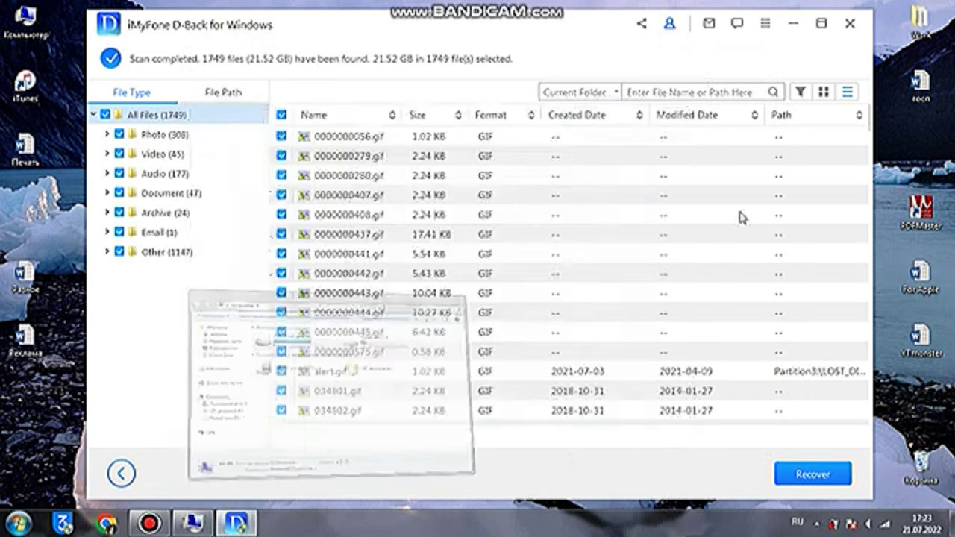
Start recovering the selected files and choose the Фильмы folder on drive F: as the save location.
click(812, 474)
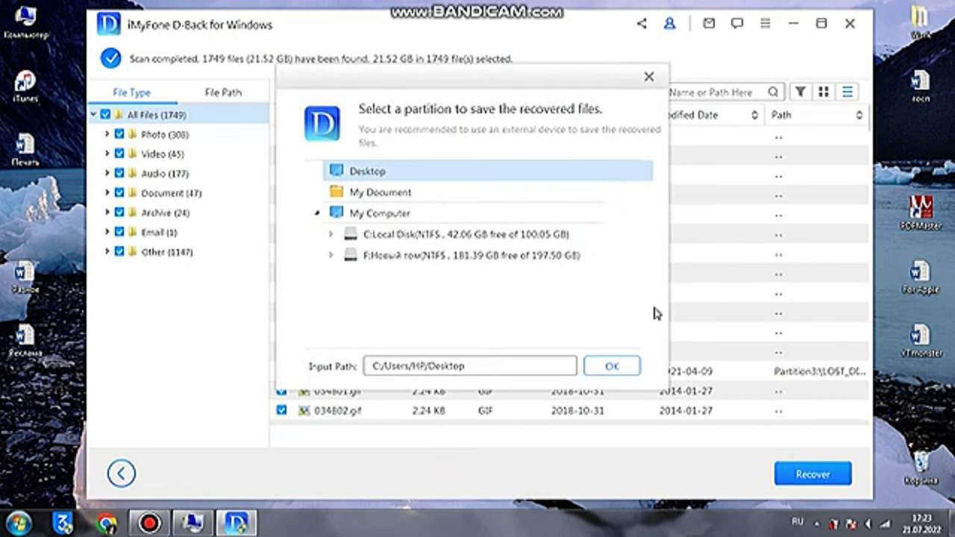
click(407, 258)
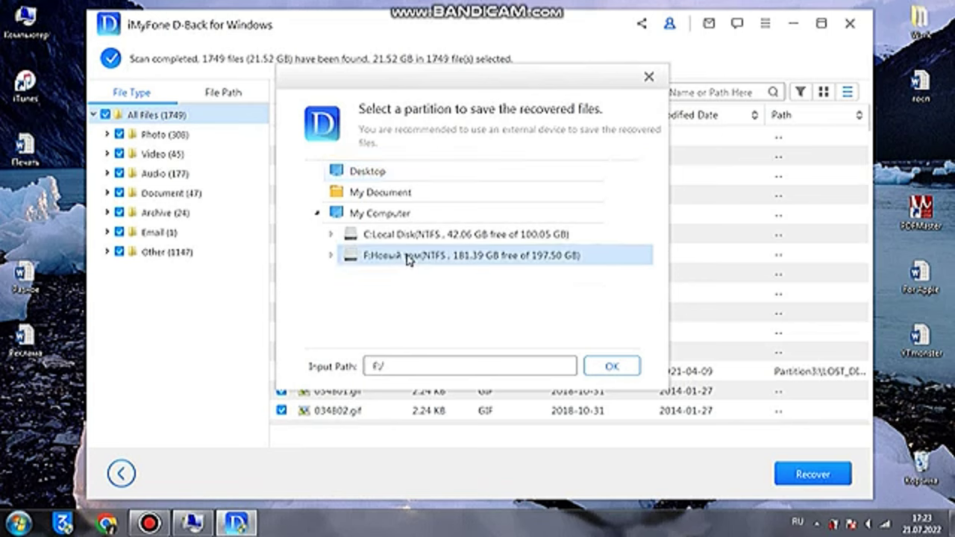
double_click(407, 259)
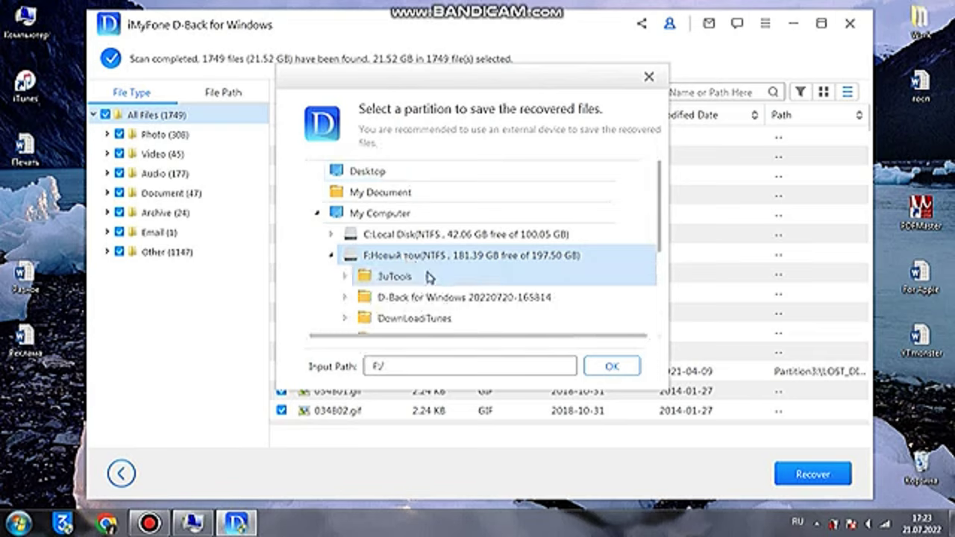
scroll(437, 289, down, 2)
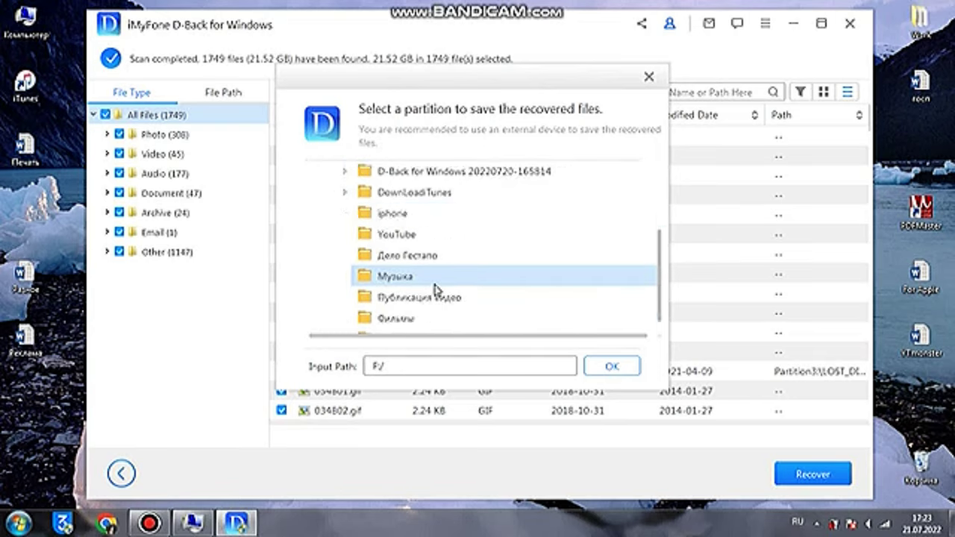
scroll(436, 290, down, 1)
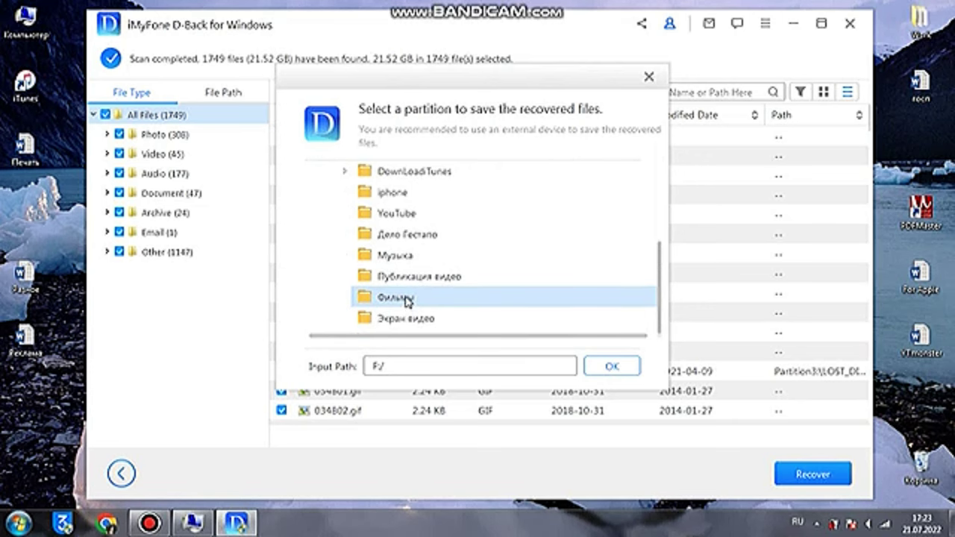
Inspect the contents of the Фильмы folder on drive F: in Windows Explorer and confirm it as the recovery destination.
click(192, 523)
double_click(567, 158)
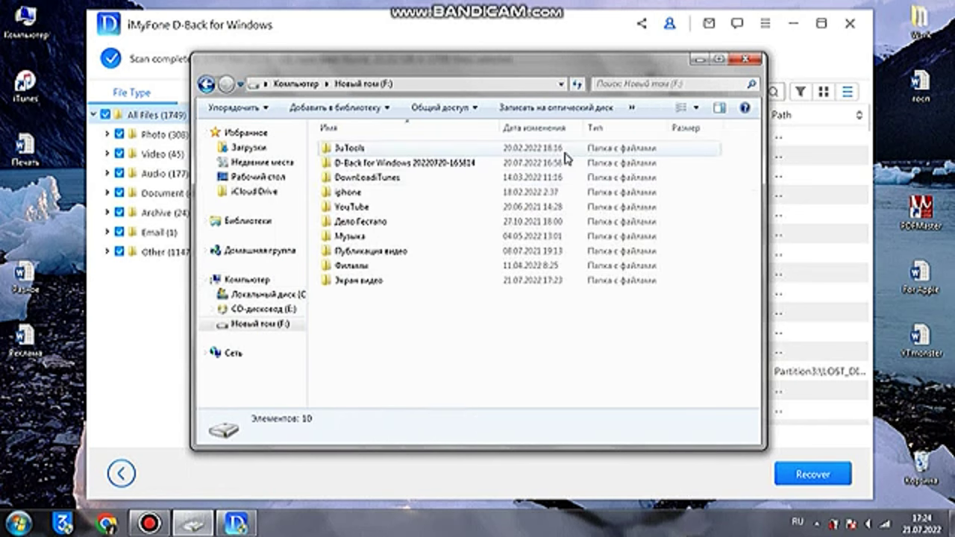
double_click(373, 267)
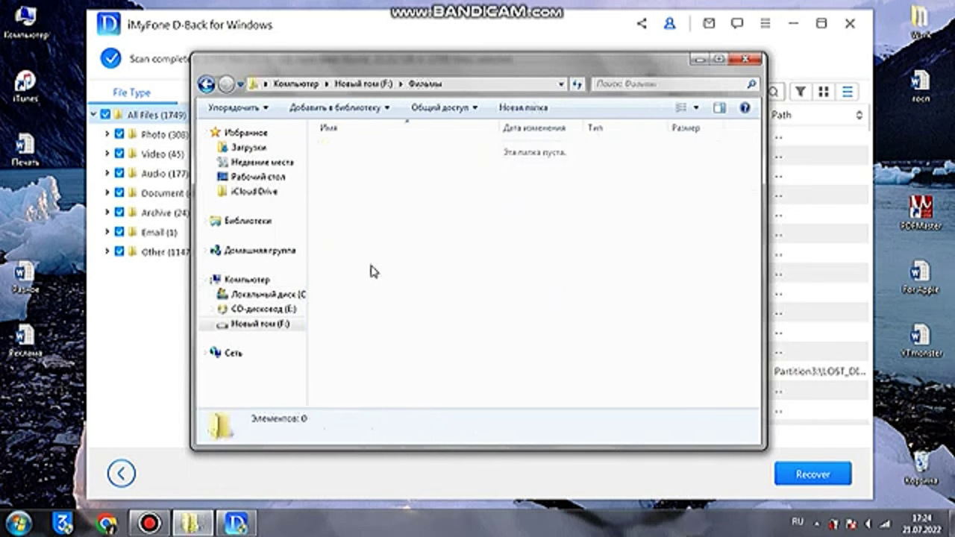
click(699, 58)
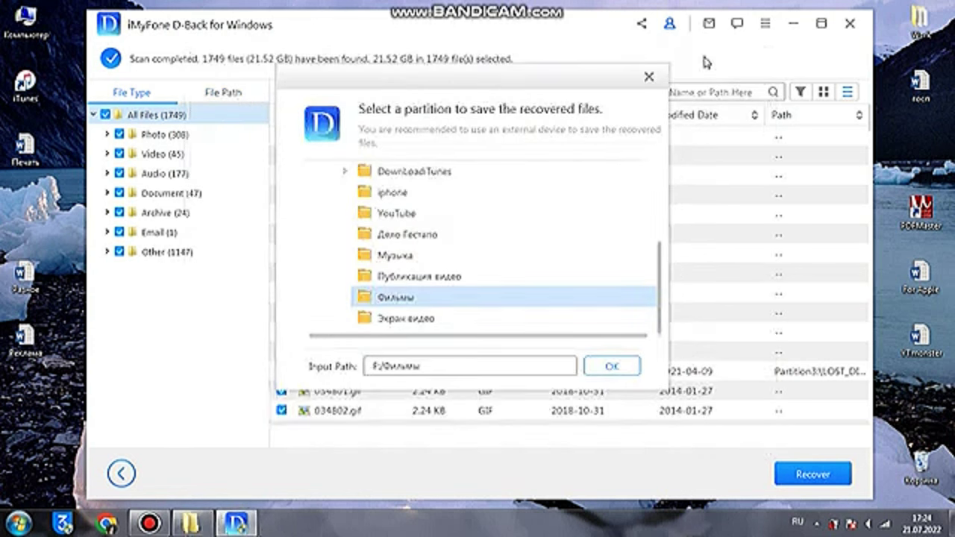
click(612, 366)
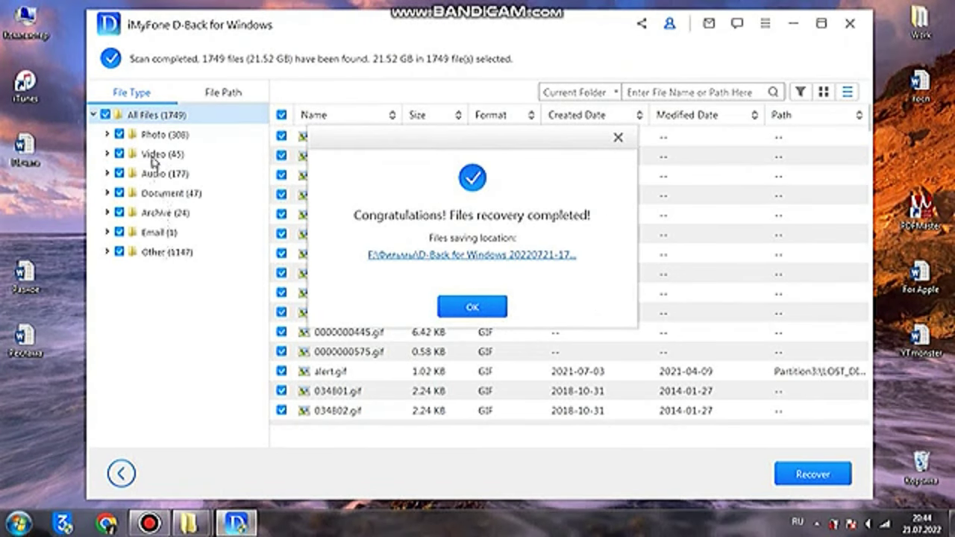
Dismiss the recovery message and open the All Files folder inside the new recovery folder in Windows Explorer.
click(471, 307)
mouse_move(191, 525)
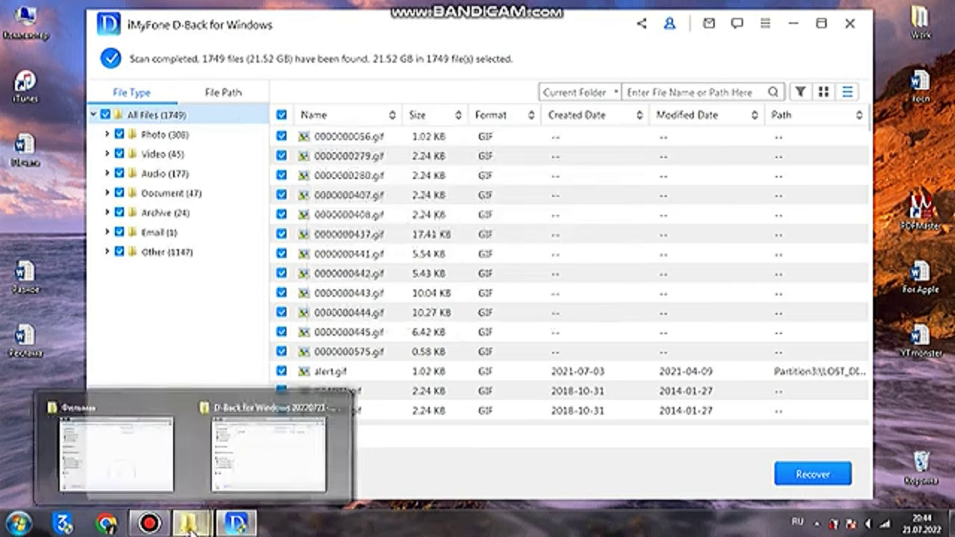
click(277, 460)
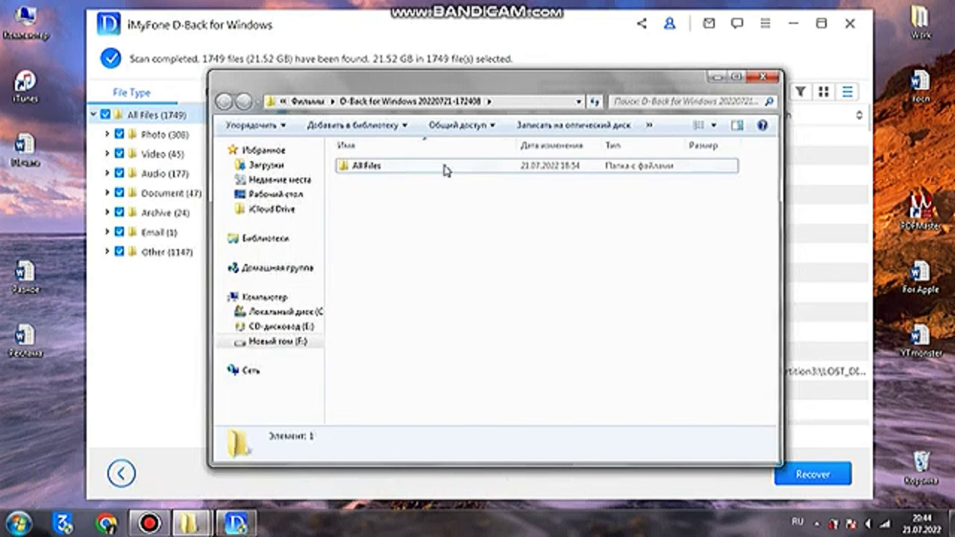
double_click(443, 169)
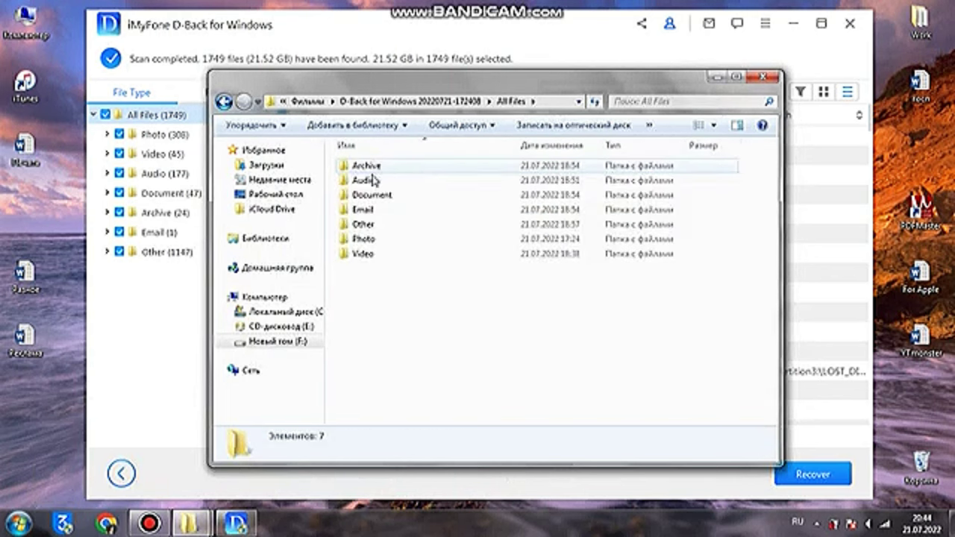
Inspect the recovered files in the Audio folder's MP3 subfolder and in the Photo folder.
double_click(373, 180)
double_click(366, 169)
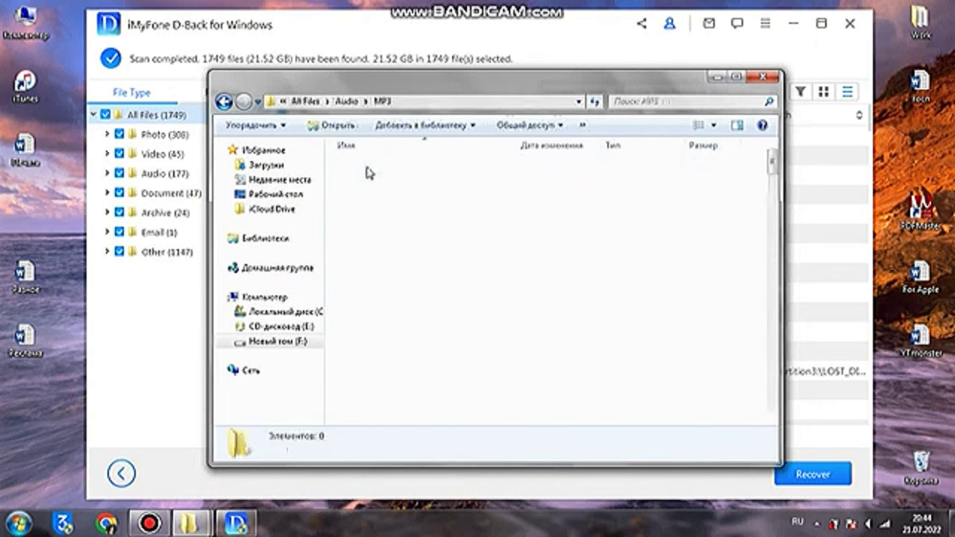
click(224, 102)
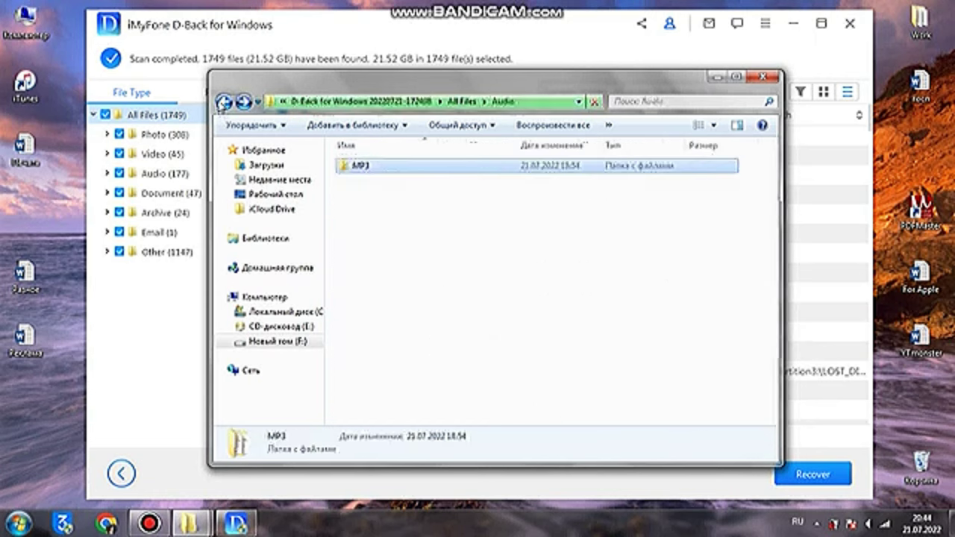
click(224, 102)
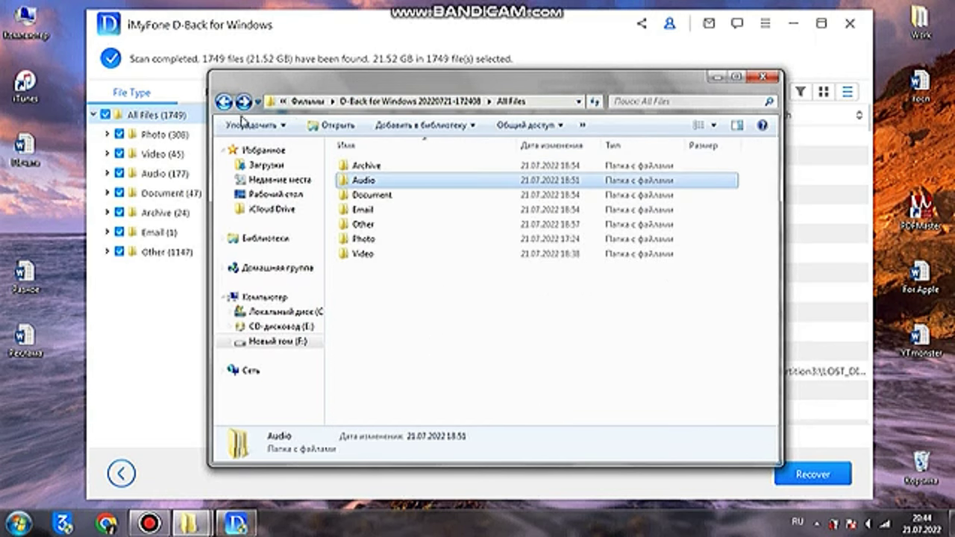
double_click(369, 239)
click(225, 103)
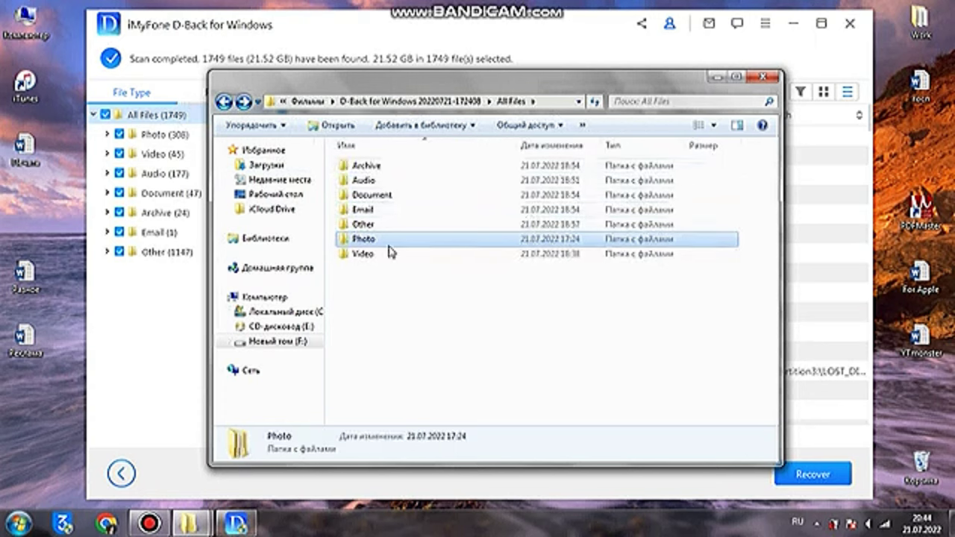
Browse the recovered clips in the Video folder's AVI and MP4 subfolders.
double_click(373, 254)
click(366, 166)
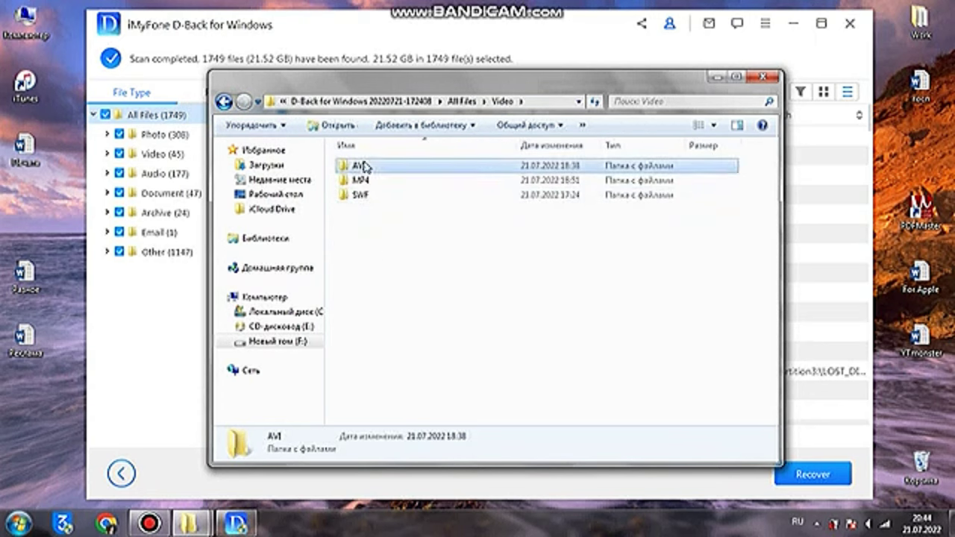
double_click(366, 166)
click(225, 101)
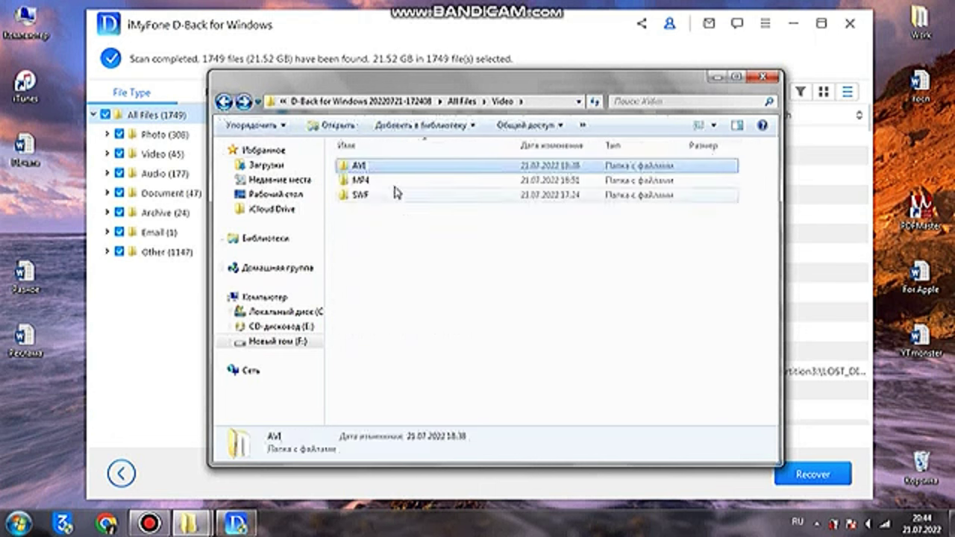
double_click(391, 182)
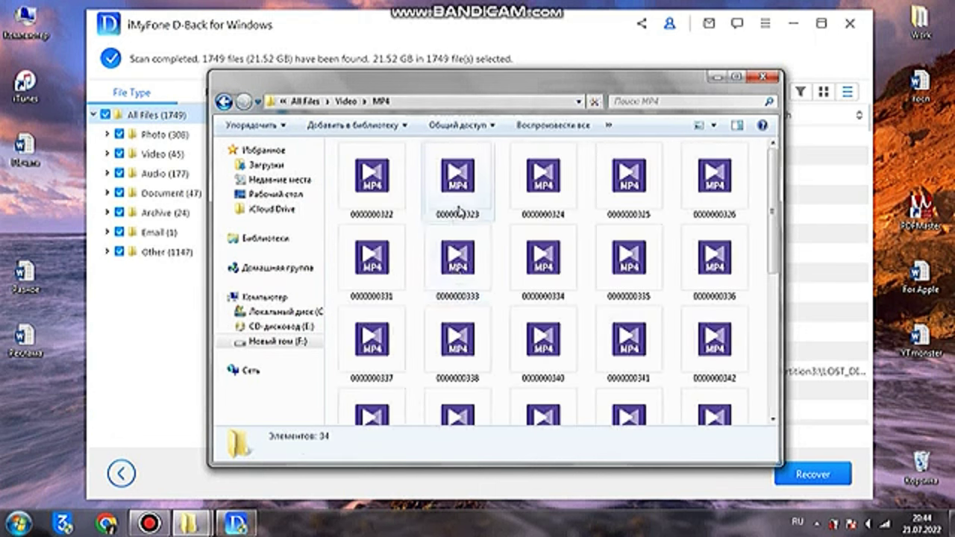
scroll(459, 211, down, 4)
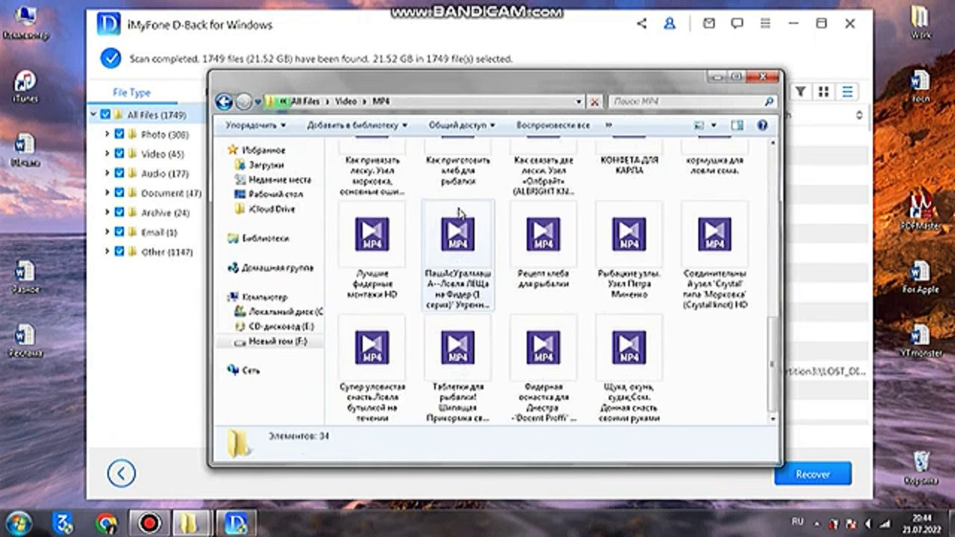
scroll(456, 213, up, 4)
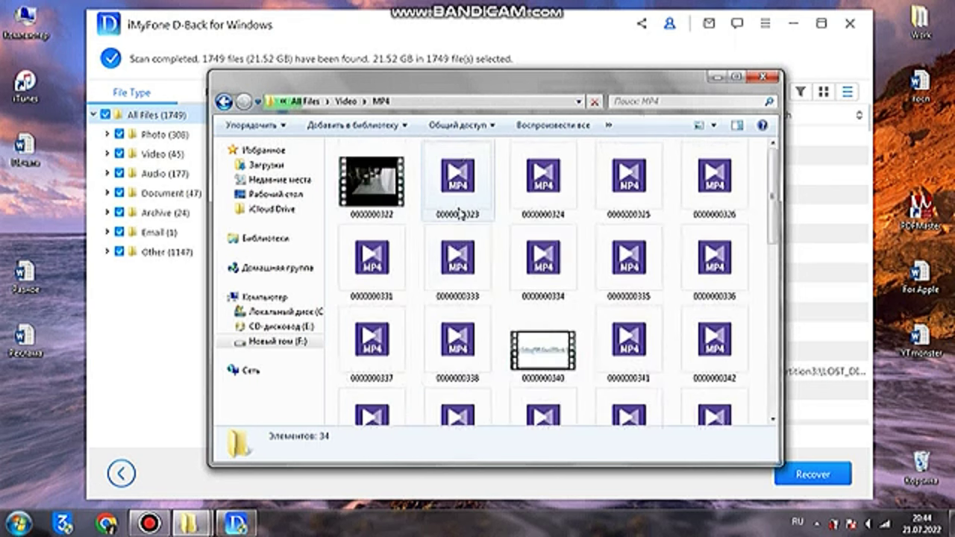
click(223, 102)
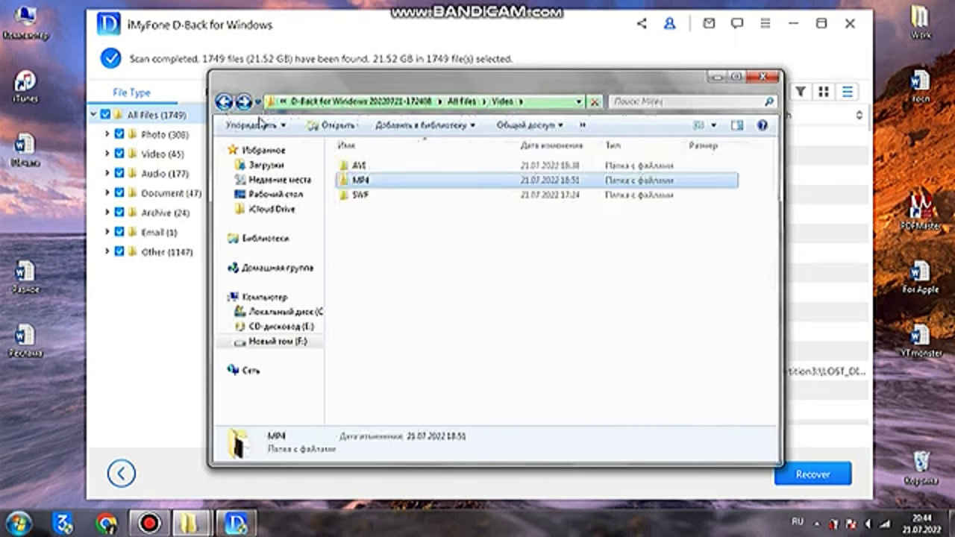
click(761, 79)
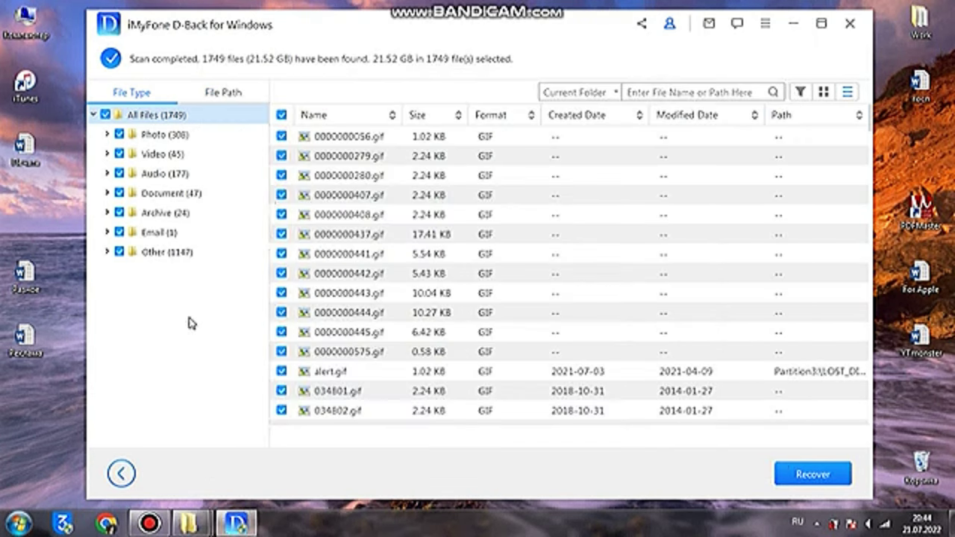
mouse_move(190, 522)
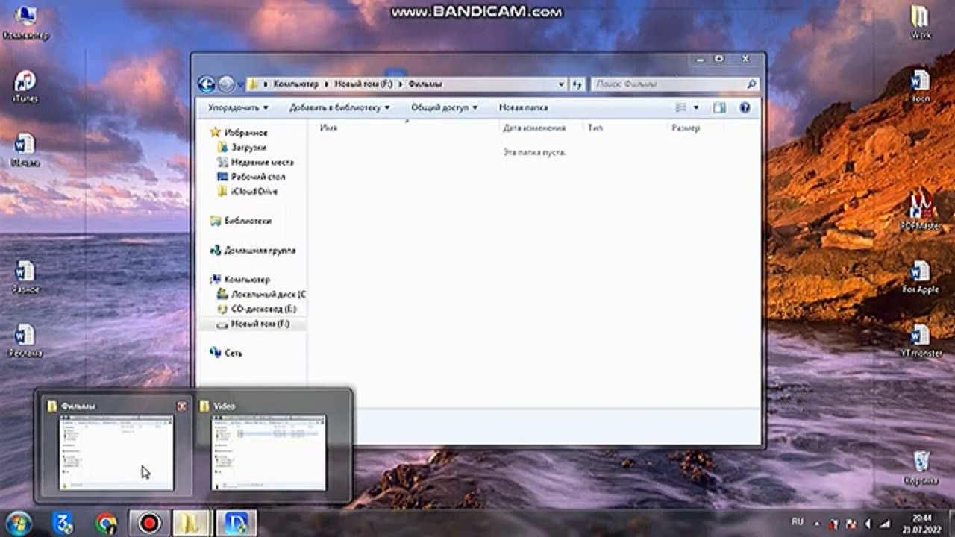
click(144, 472)
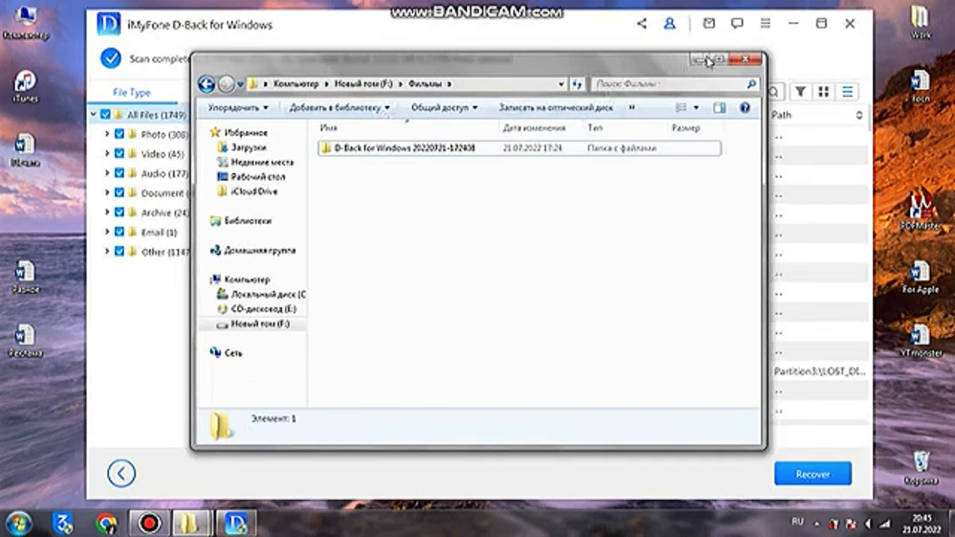
double_click(463, 150)
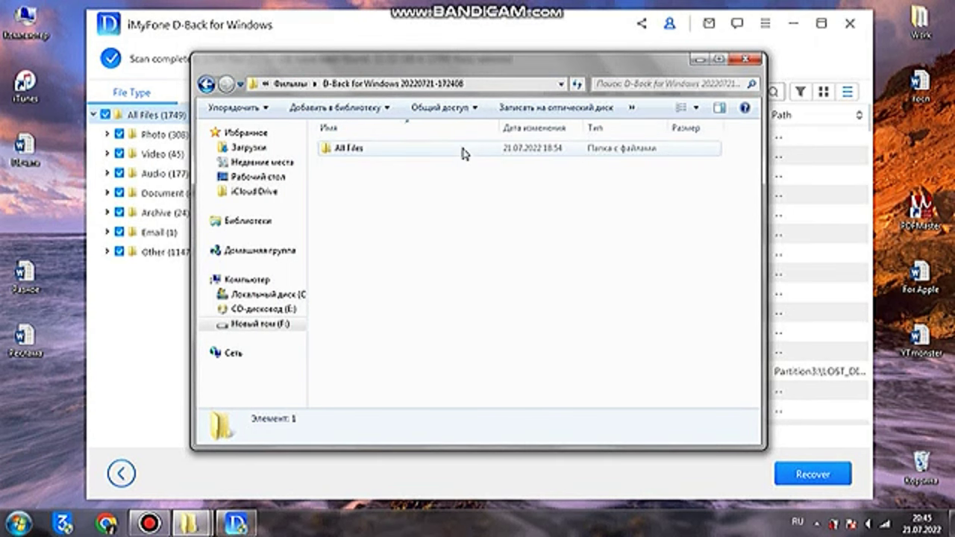
click(464, 153)
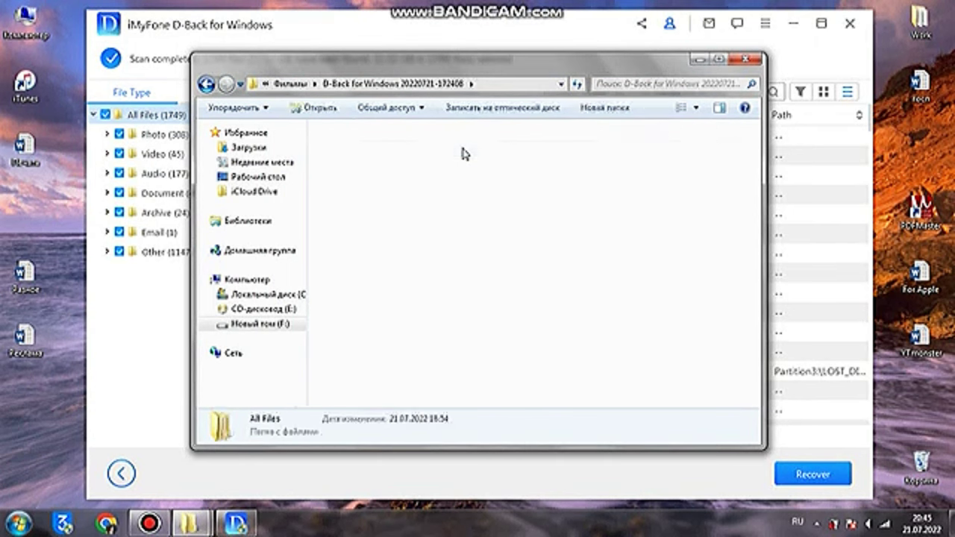
click(698, 59)
Open the Computer window and refresh its drive list to check the connected drives.
double_click(36, 12)
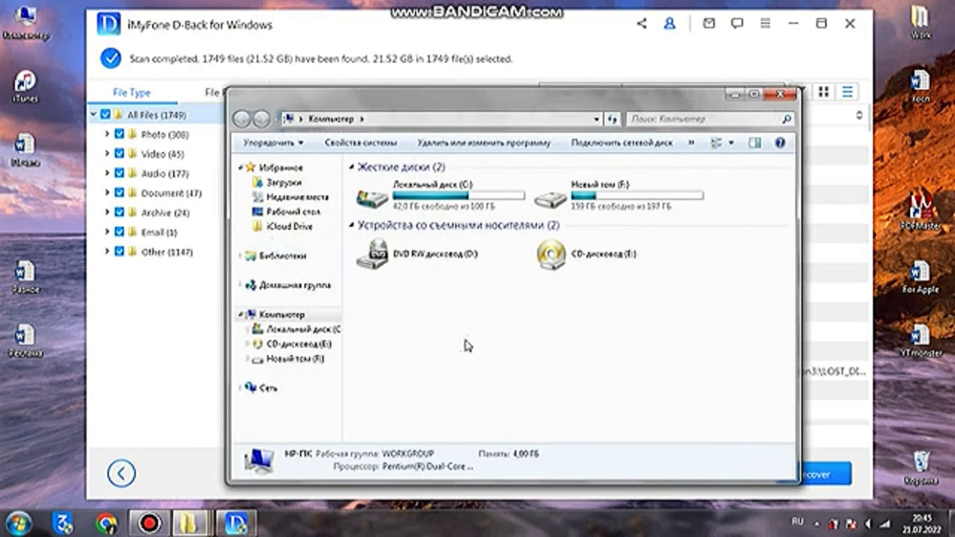
right_click(465, 337)
click(507, 391)
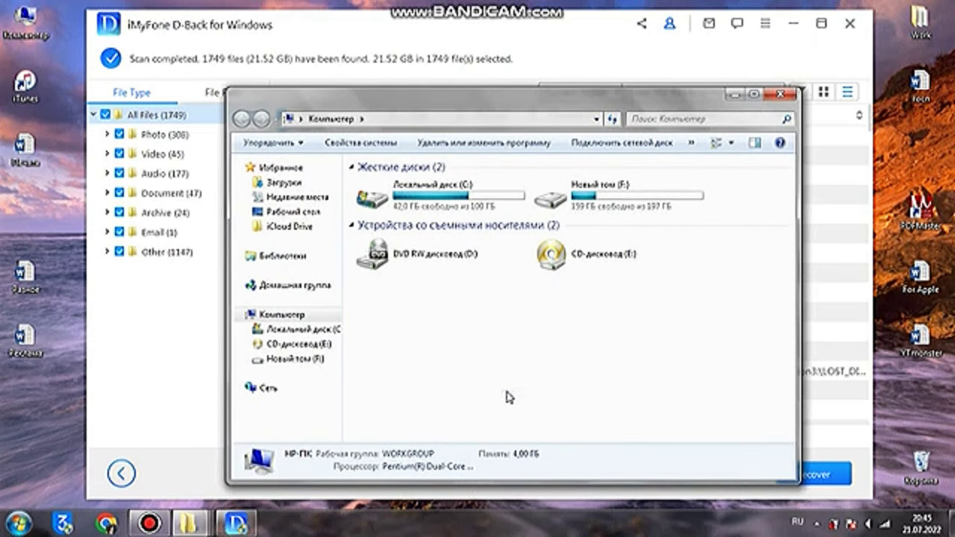
click(545, 46)
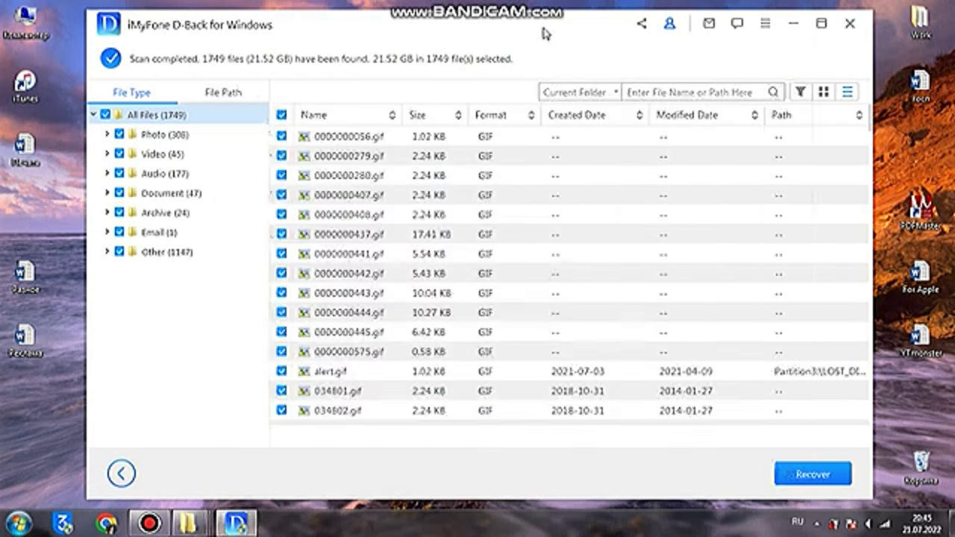
Exit the recovery program and choose to save the scan result.
click(849, 24)
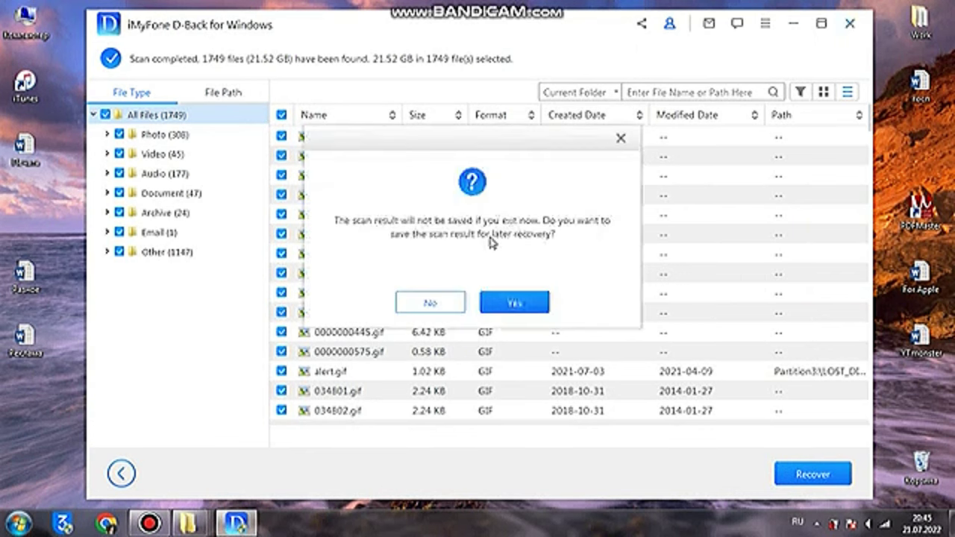
click(514, 309)
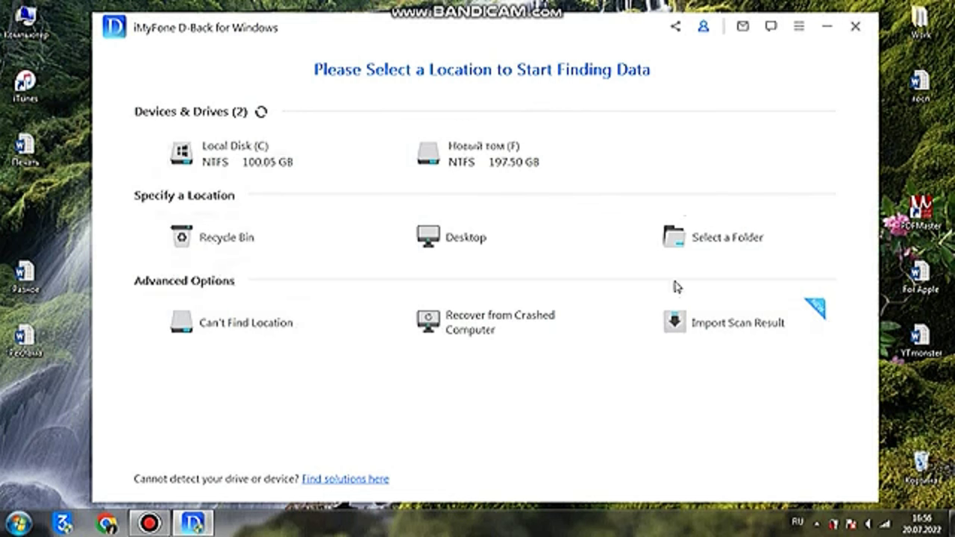
Scan the Recycle Bin for lost files and compare the results with the contents of the Корзина window.
click(229, 238)
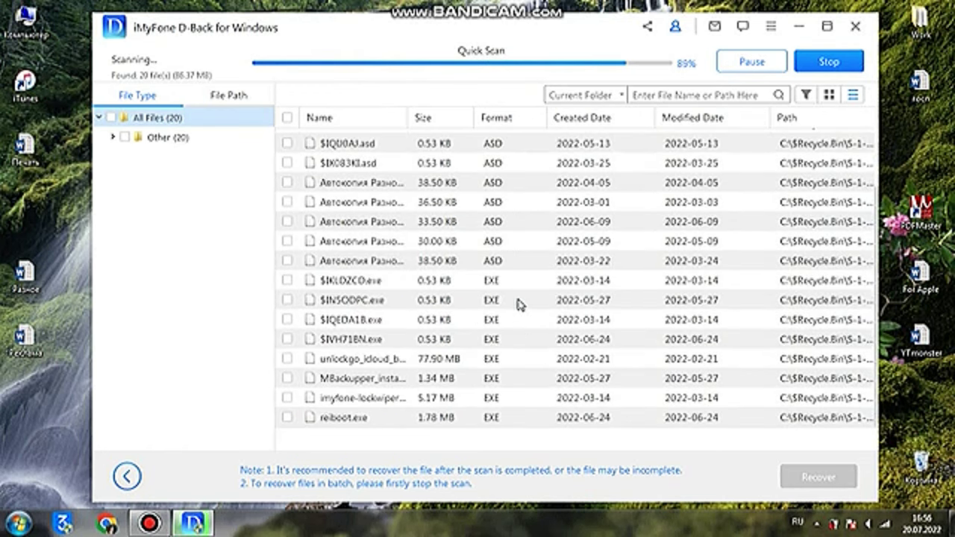
click(481, 306)
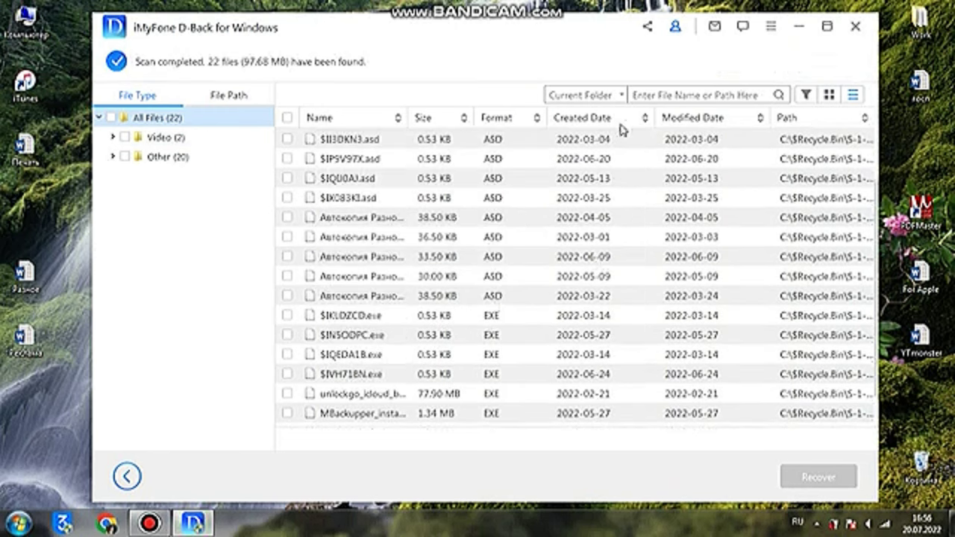
double_click(924, 476)
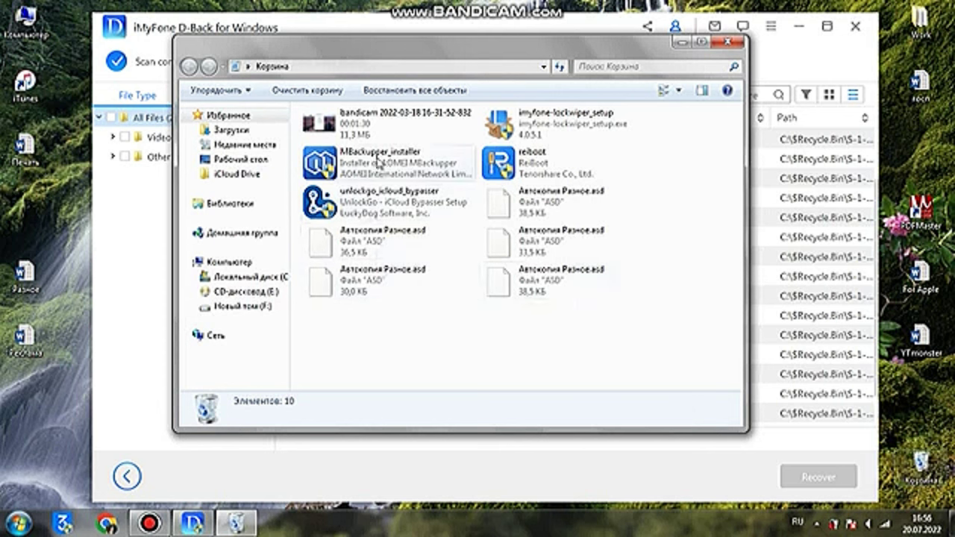
click(686, 41)
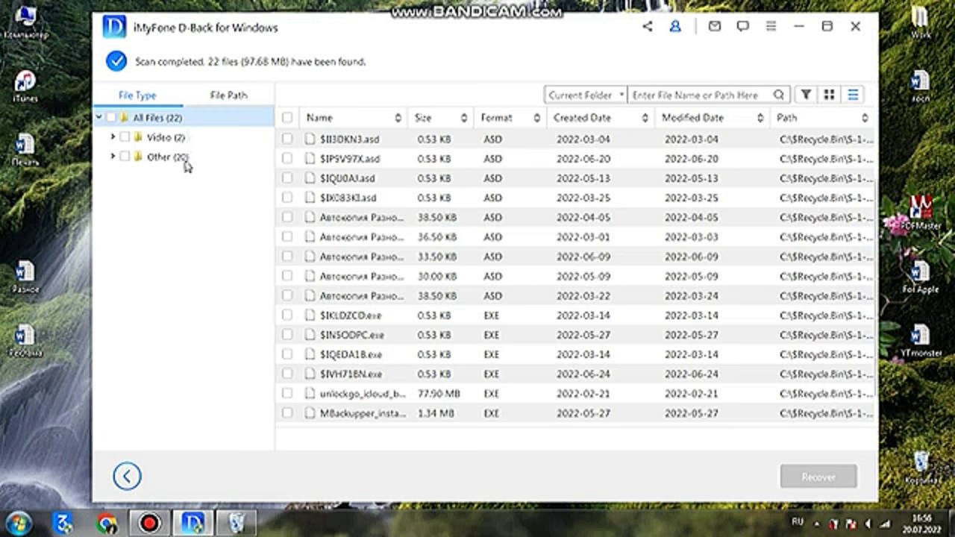
click(237, 522)
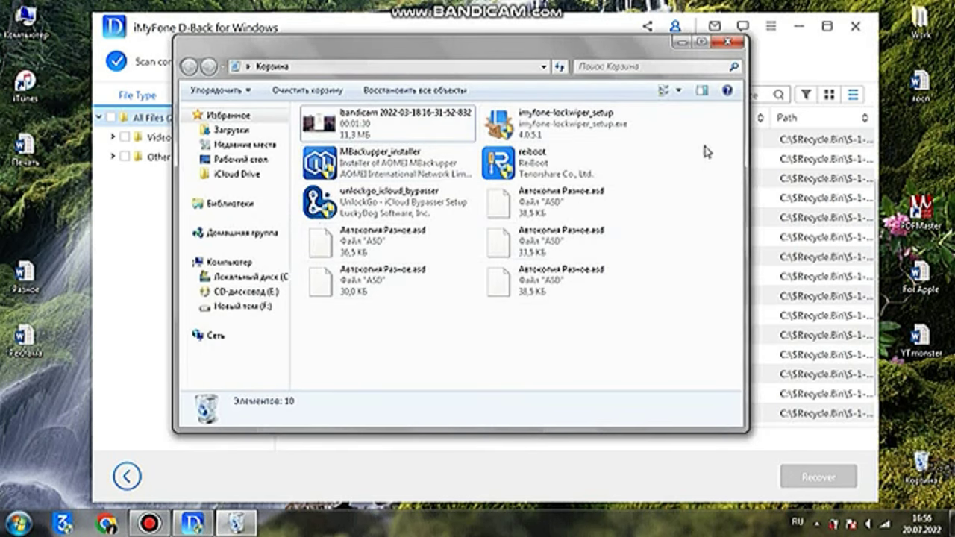
click(682, 42)
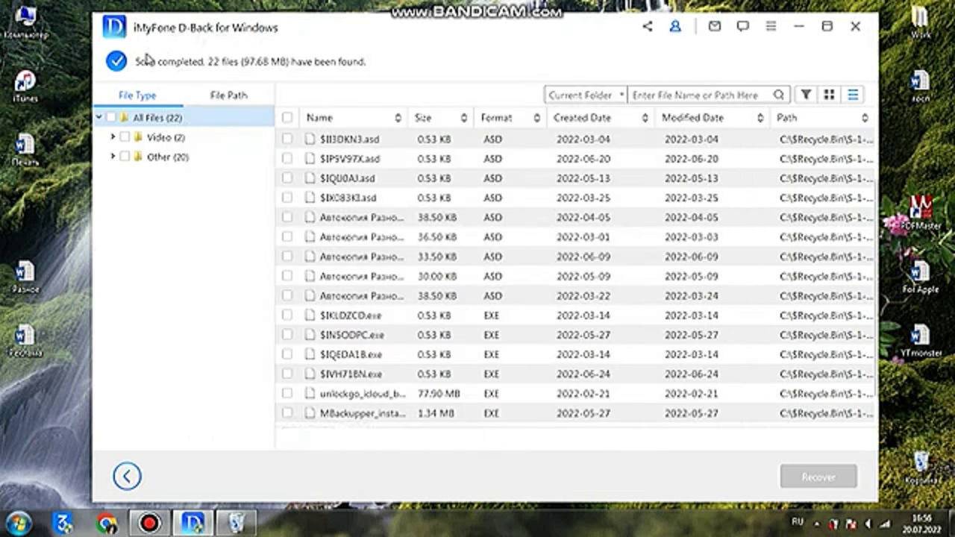
Discard the Recycle Bin scan result, scan the Desktop location and stop that scan before it finishes.
click(128, 476)
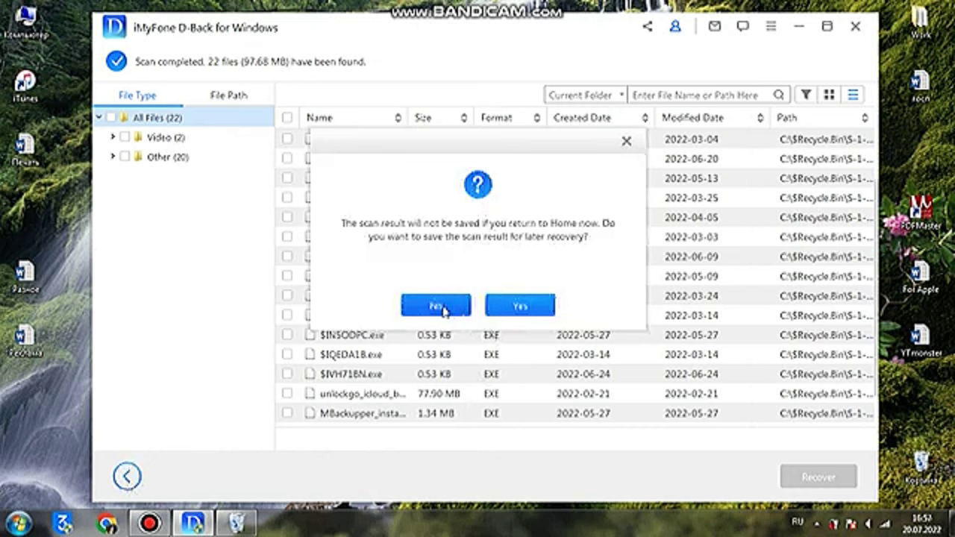
click(435, 306)
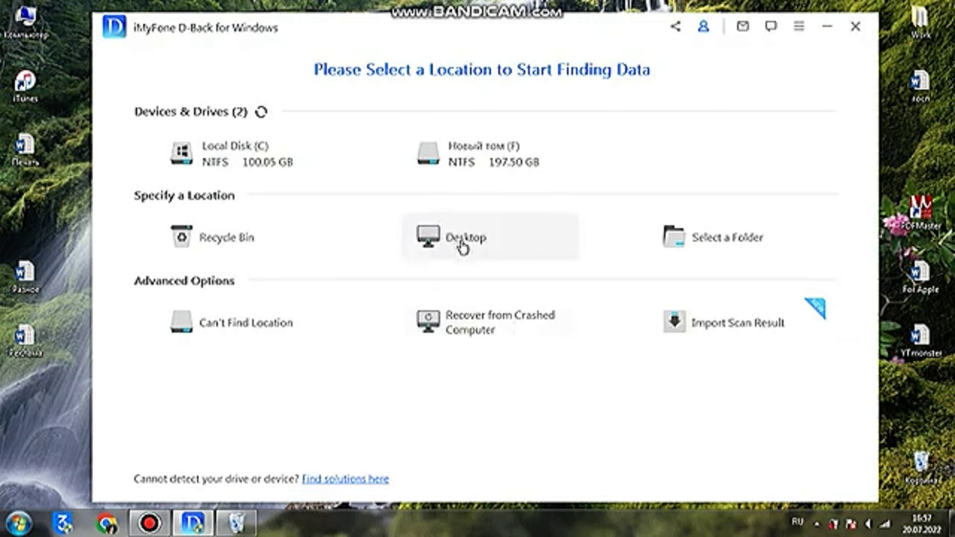
click(463, 247)
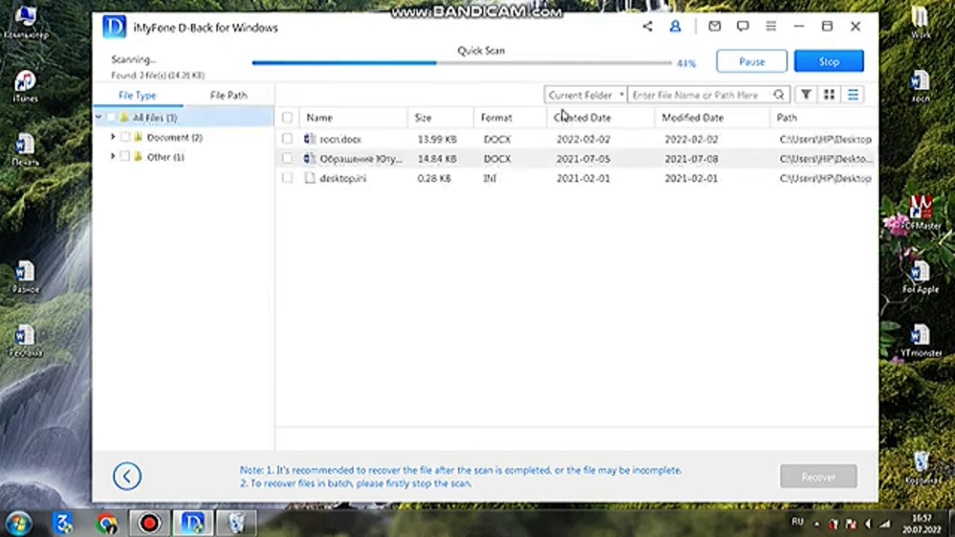
click(836, 66)
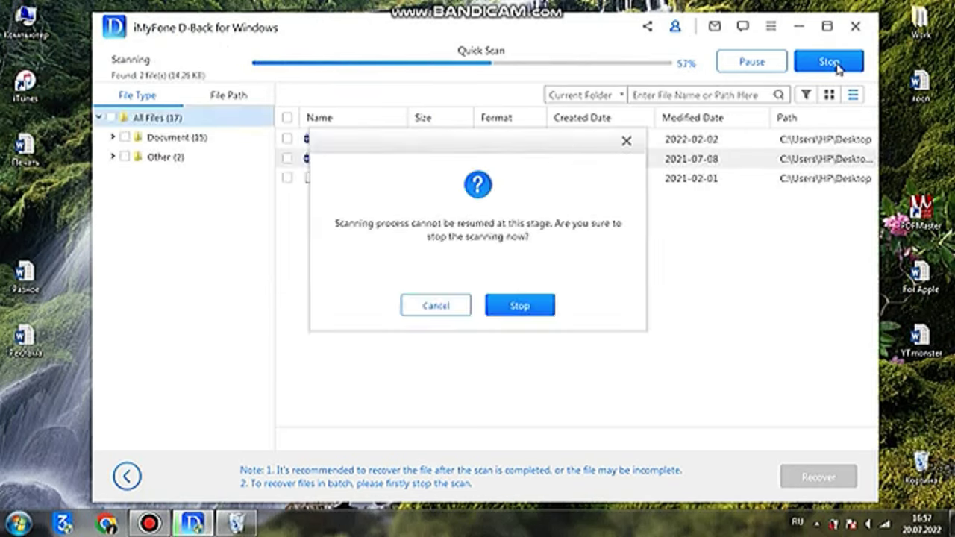
click(520, 307)
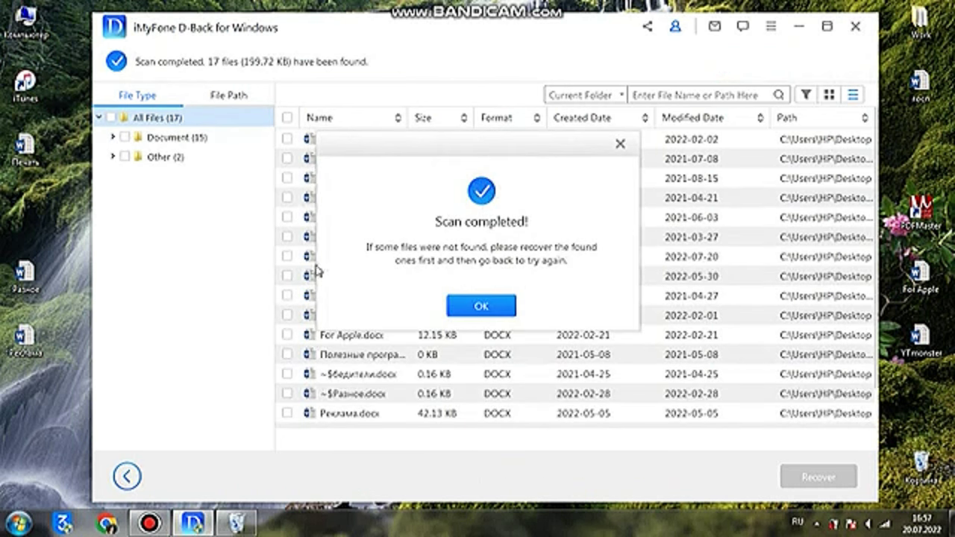
click(482, 306)
Return to the home screen without saving the Desktop scan result and open the Can't Find Location partition list.
click(127, 476)
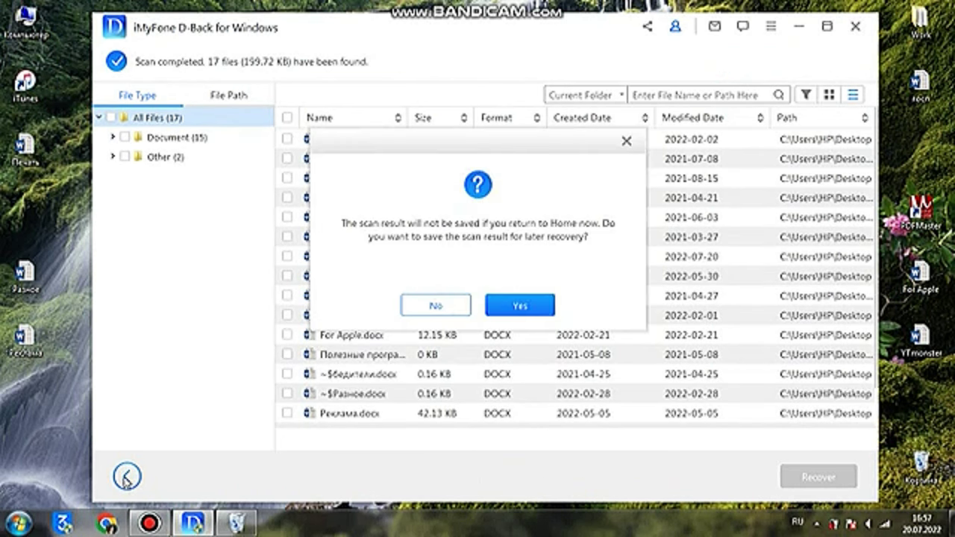
click(450, 313)
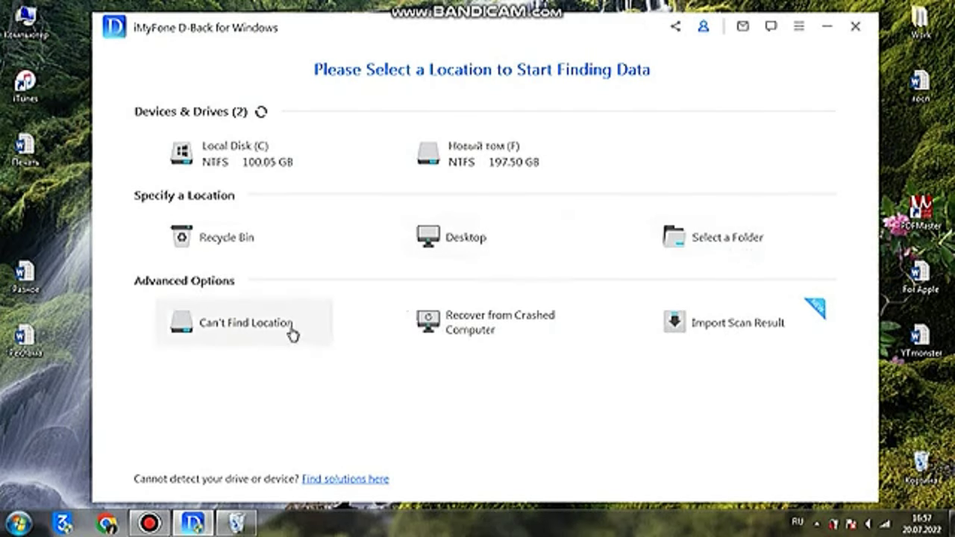
click(267, 329)
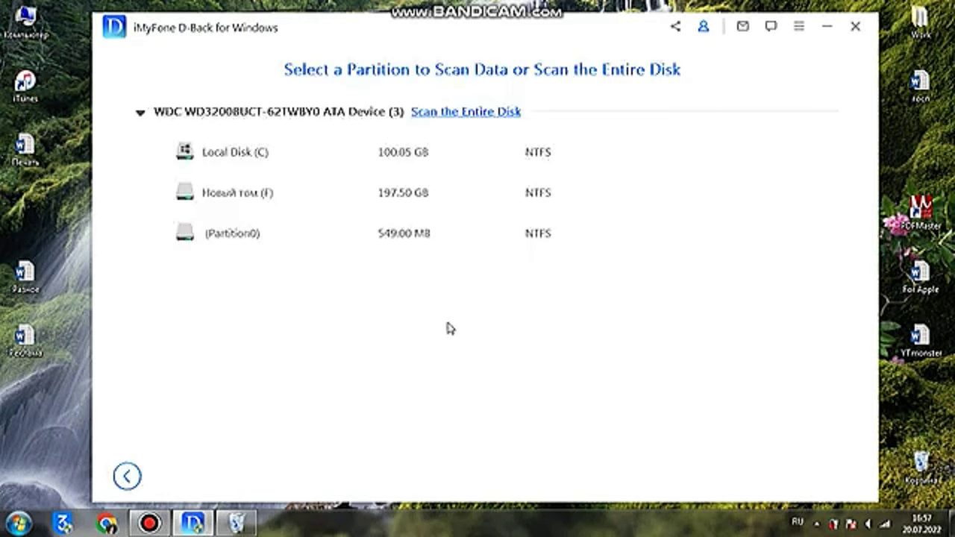
mouse_move(391, 141)
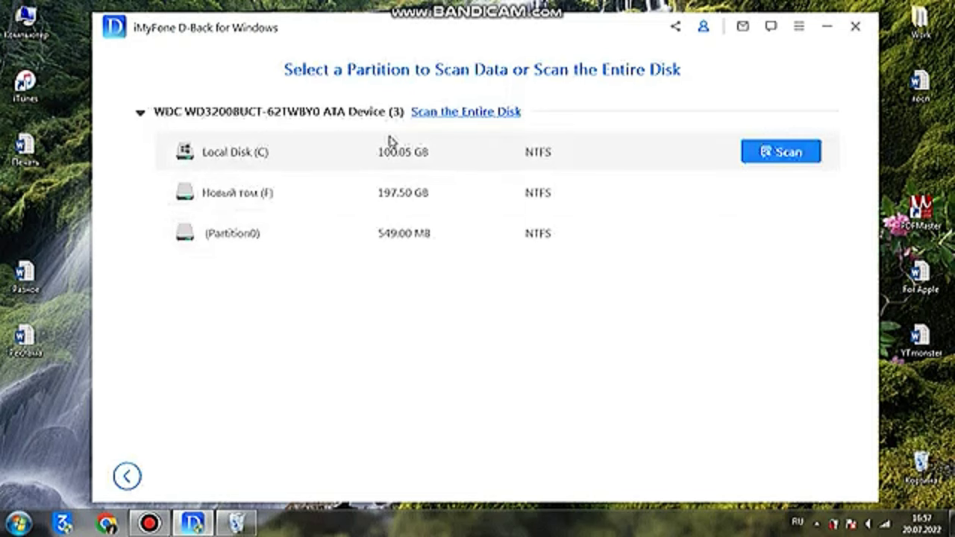
Leave the partition list and scan the Recycle Bin for lost files again.
mouse_move(406, 194)
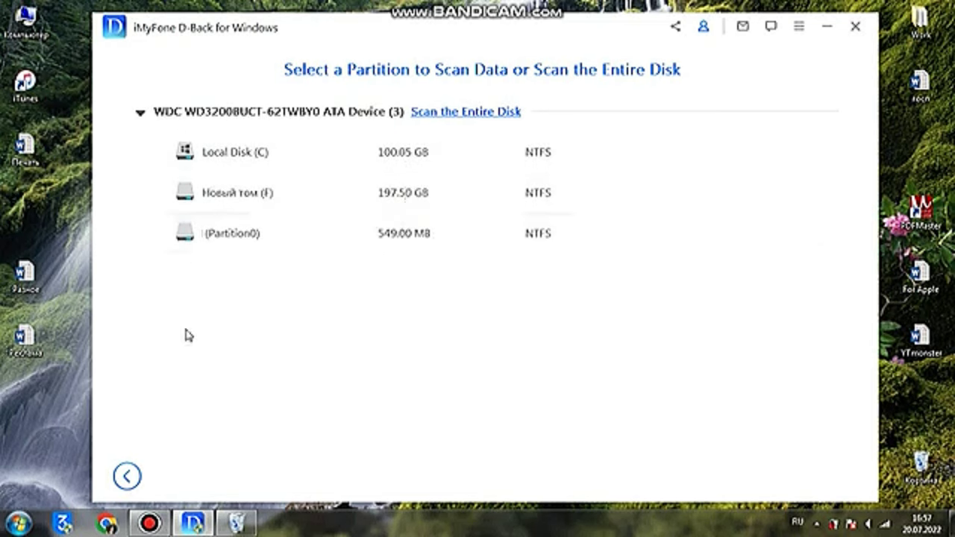
click(125, 475)
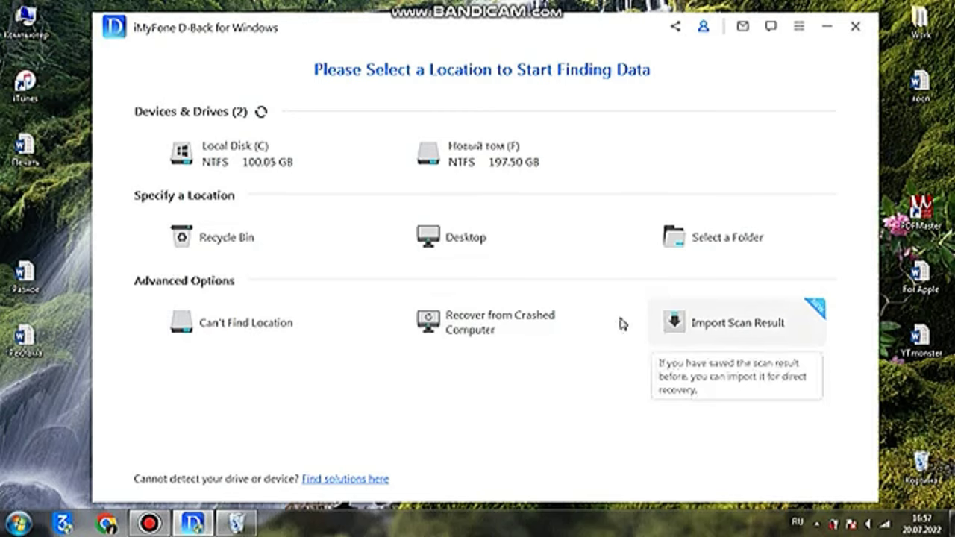
click(261, 236)
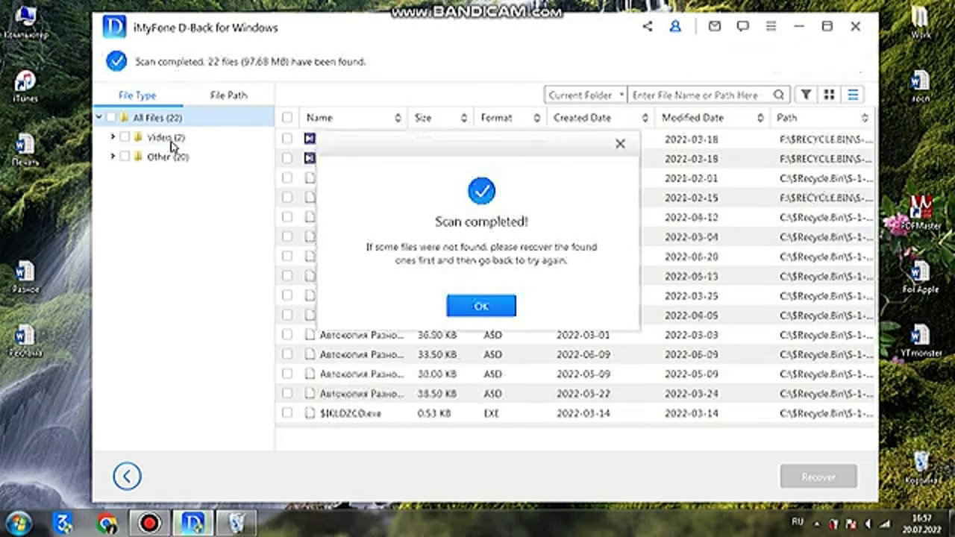
click(500, 312)
Recover the 11.31 MB bandicam MP4 from the Video results of the Recycle Bin scan to drive F:.
click(157, 140)
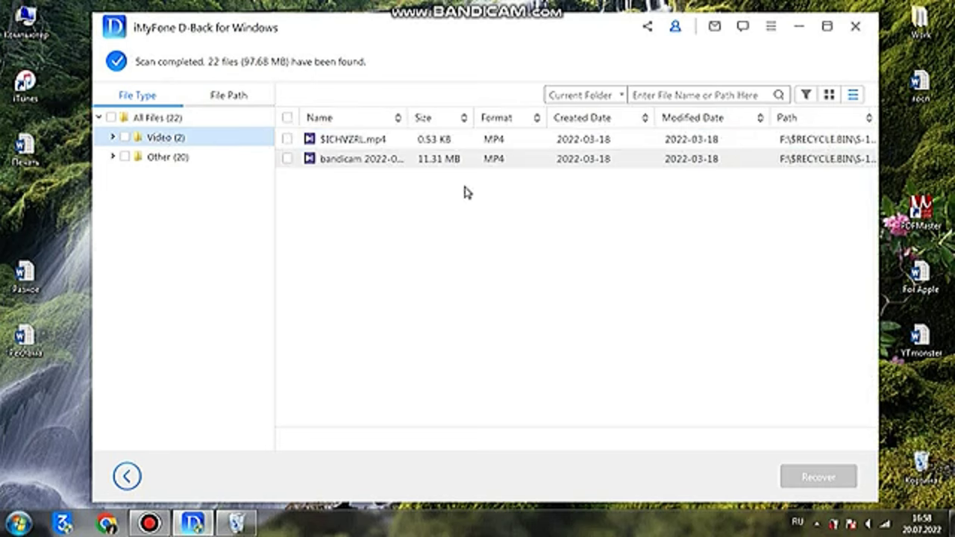
click(287, 159)
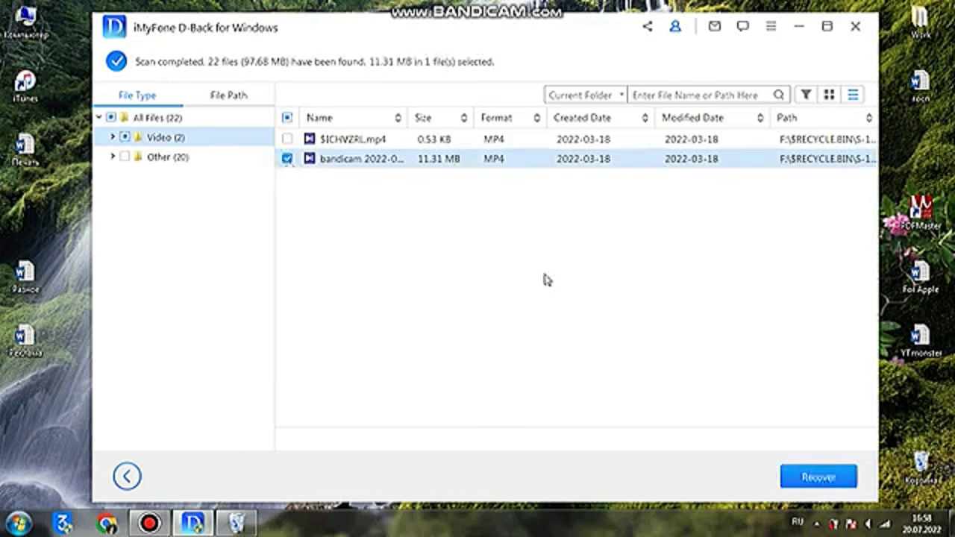
click(820, 481)
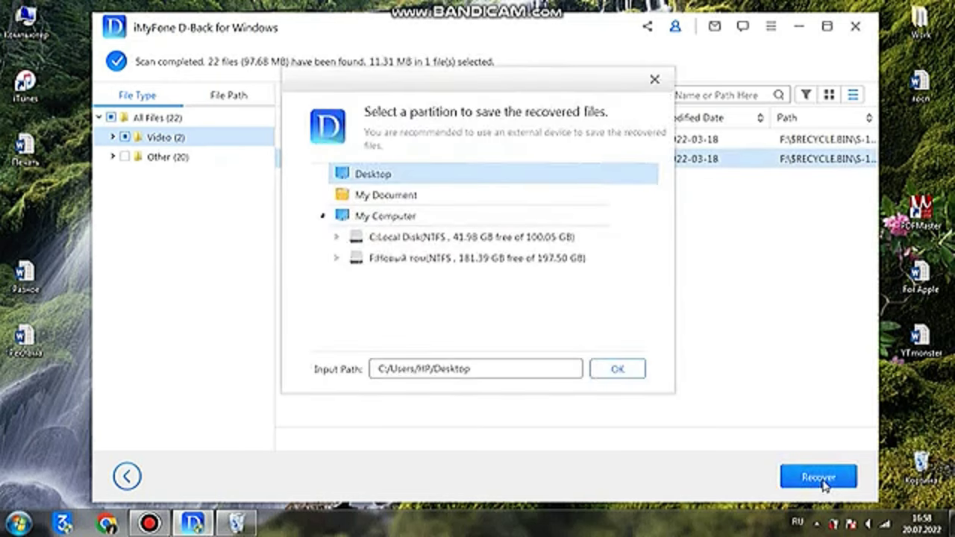
click(418, 263)
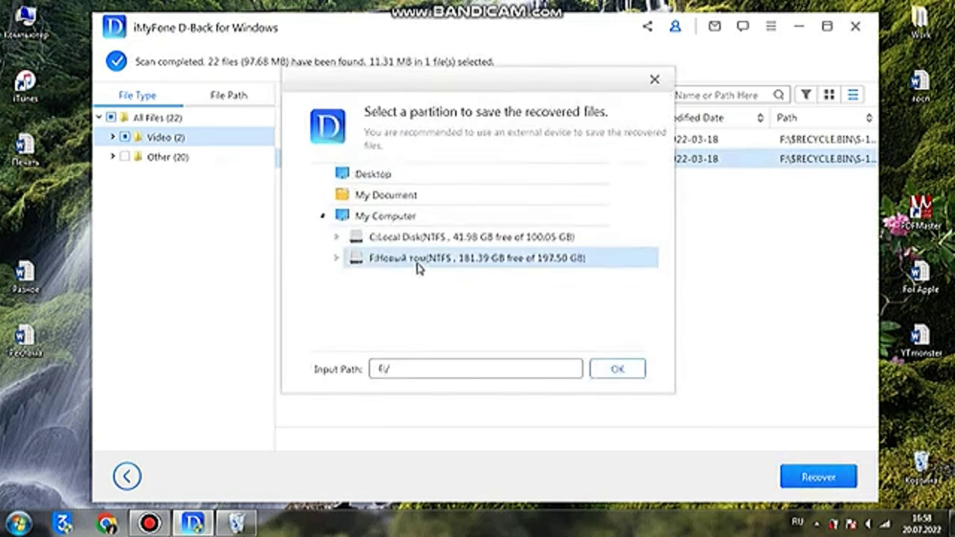
click(629, 371)
click(489, 311)
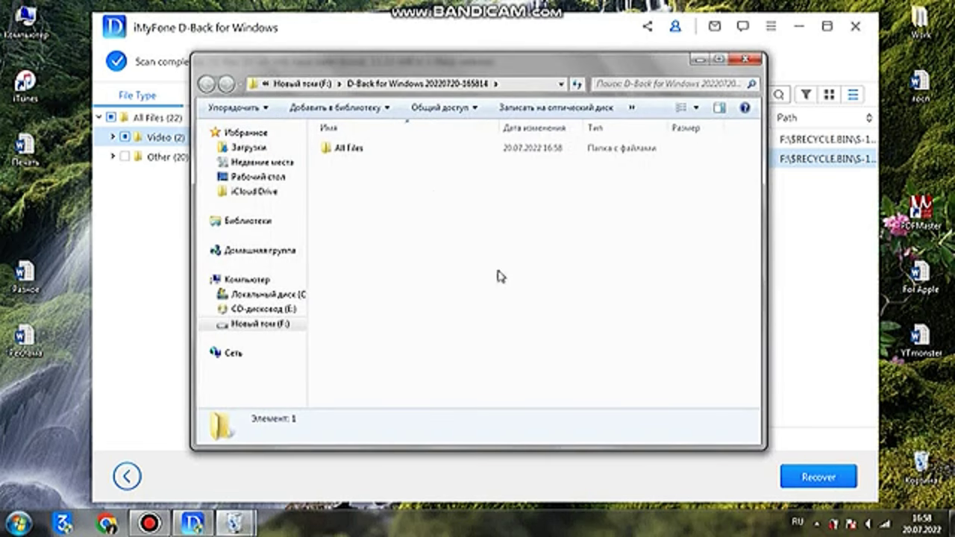
Play the recovered bandicam video from the All Files > Video > MP4 folder to check it, and close the player.
double_click(378, 150)
double_click(378, 149)
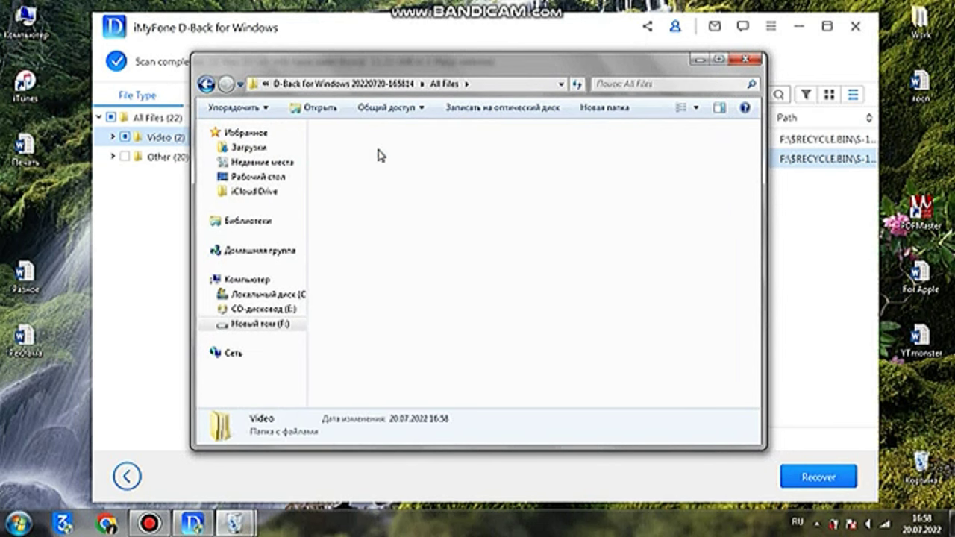
double_click(379, 153)
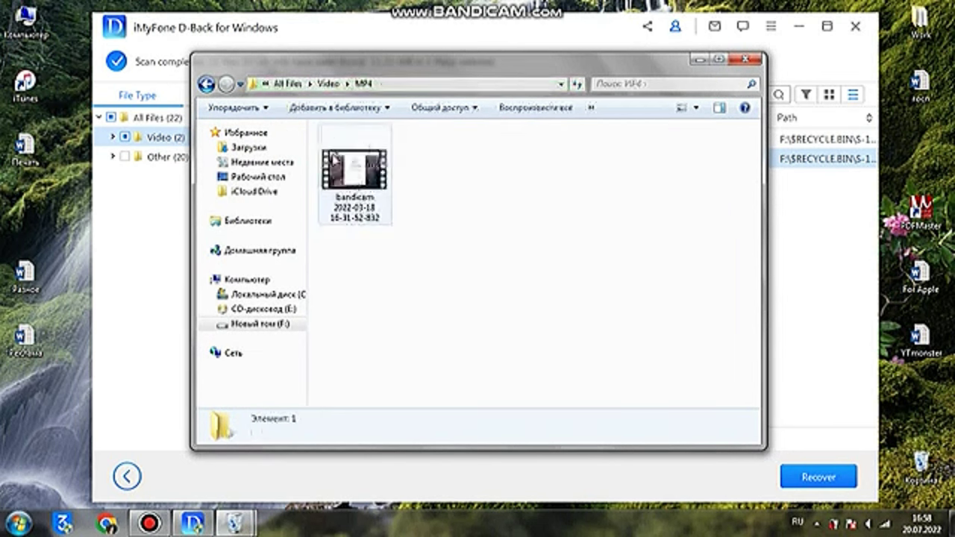
double_click(359, 179)
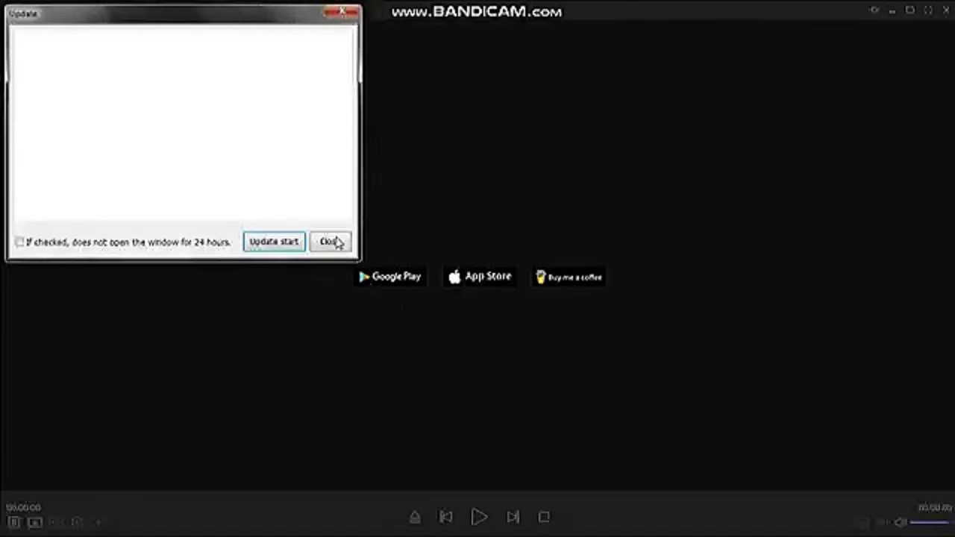
click(331, 242)
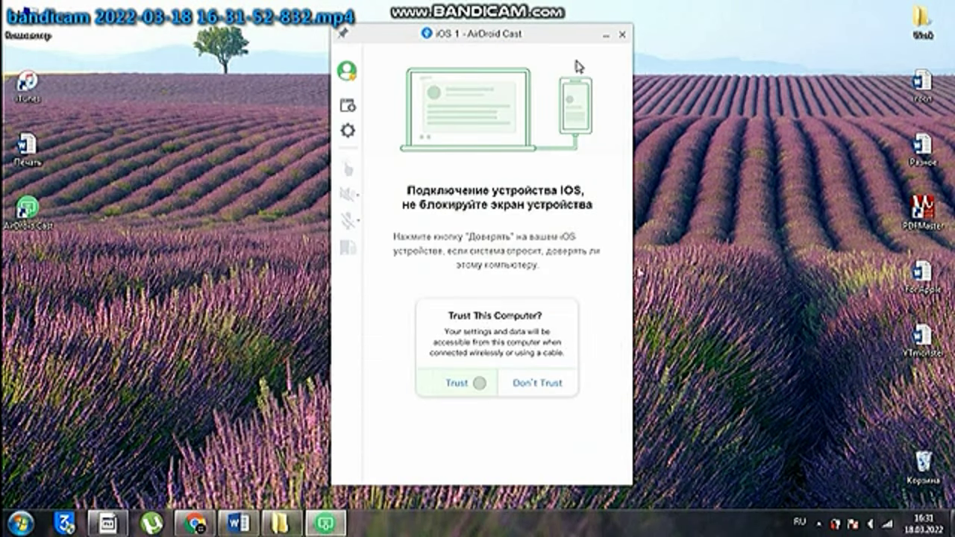
key(alt+F4)
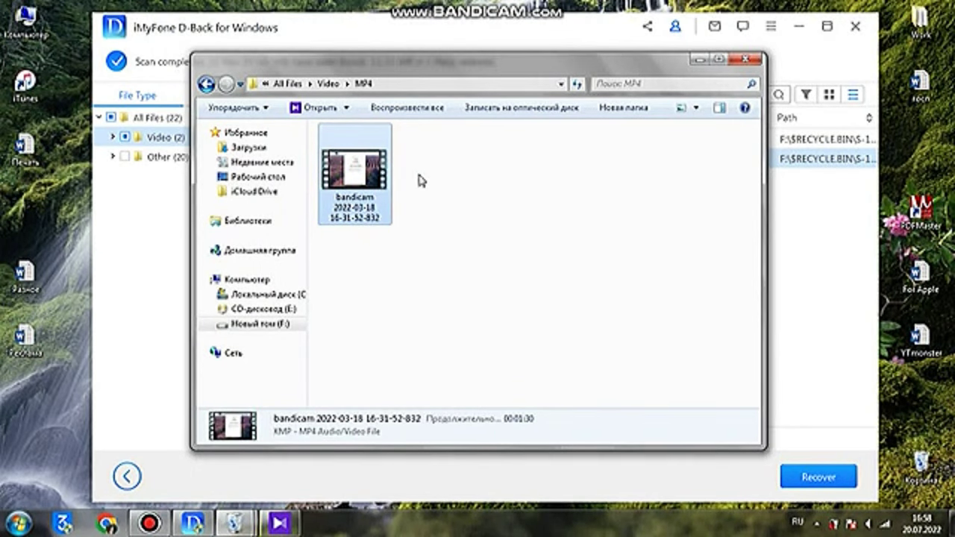
Minimize the recovered files window, dismiss the recovery confirmation and return from the scan results to the home screen.
click(699, 58)
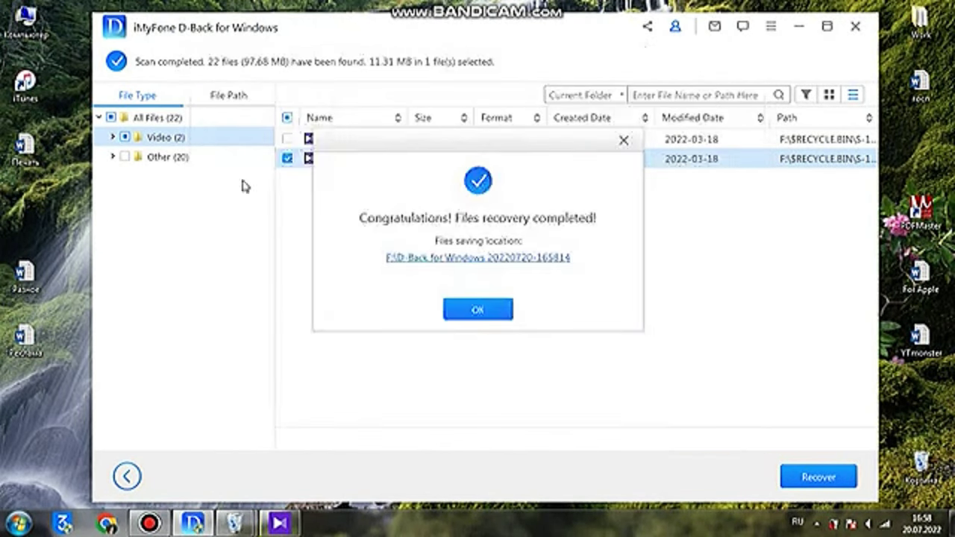
click(485, 309)
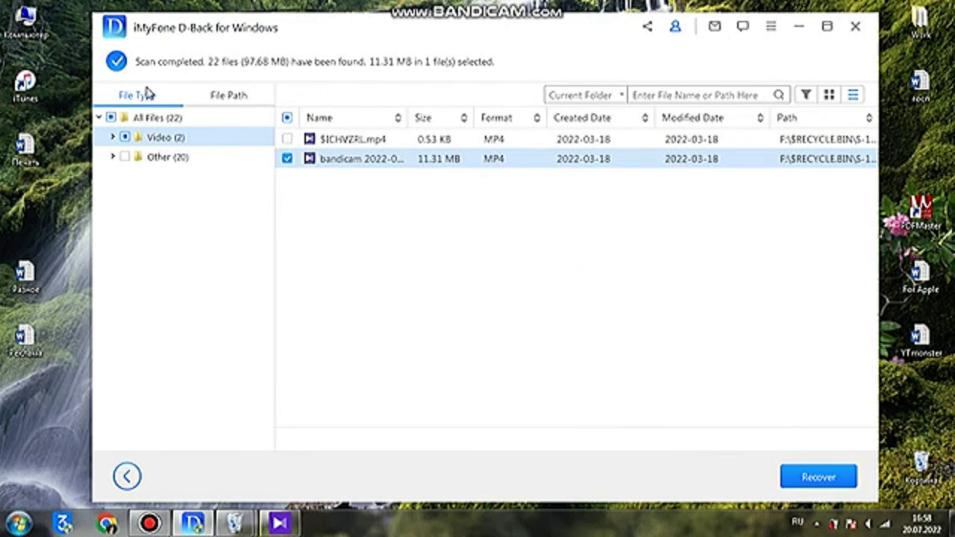
click(126, 476)
click(442, 306)
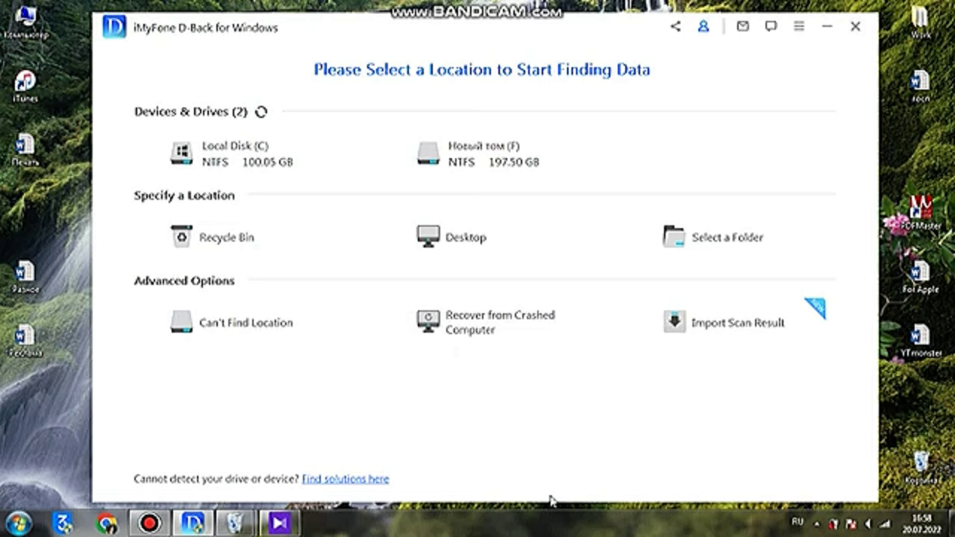
View the bootable drive options of Recover from Crashed Computer and return to the home screen.
click(478, 319)
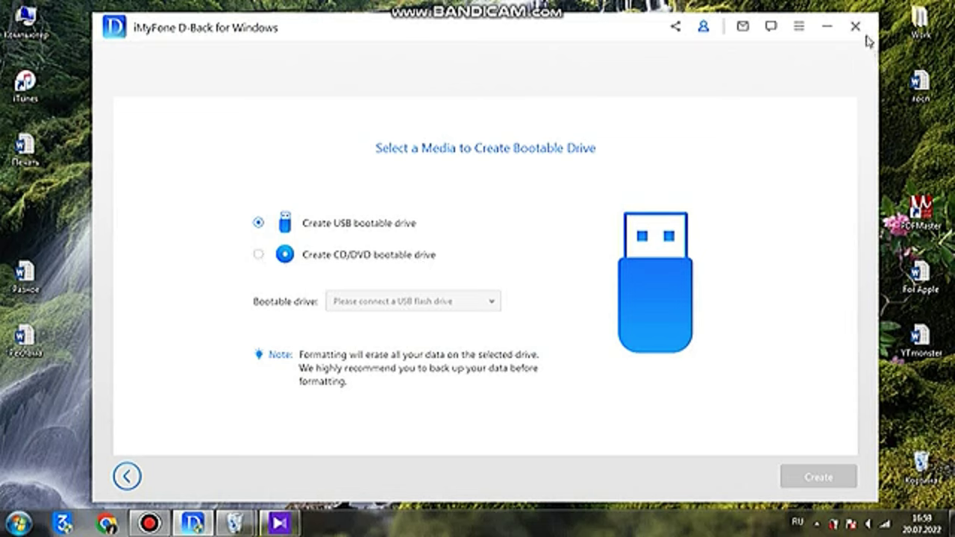
click(127, 477)
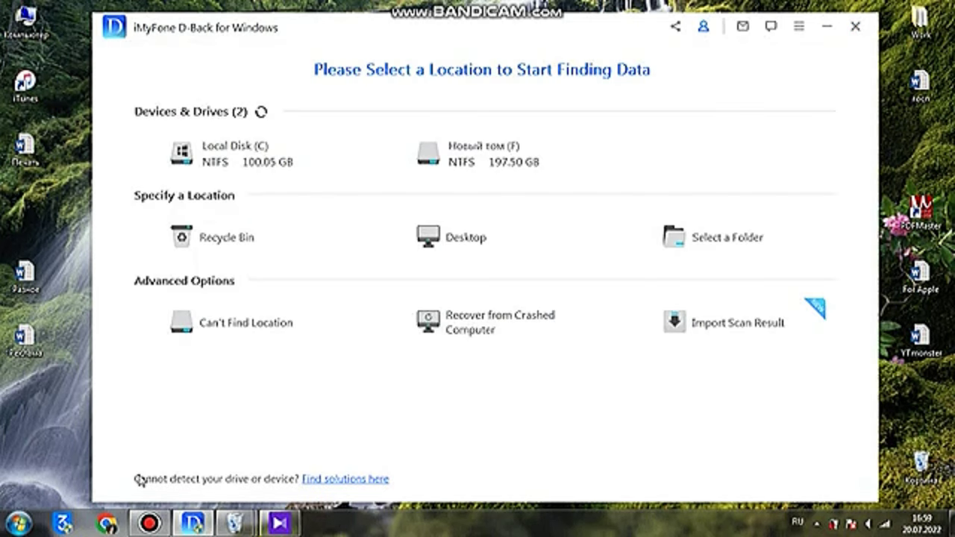